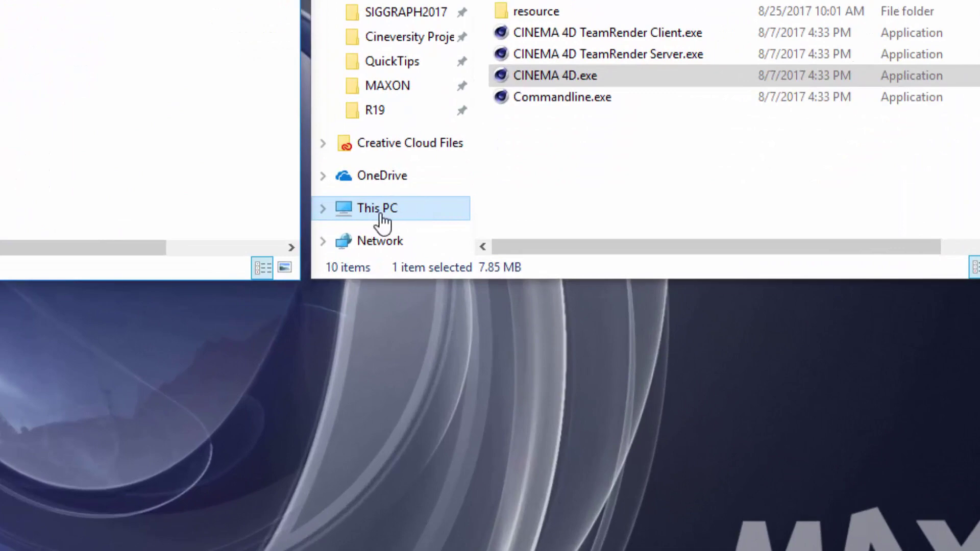
# Open This PC's Properties and Advanced system settings, then centre the System Properties dialog
pyautogui.rightClick(391, 210)
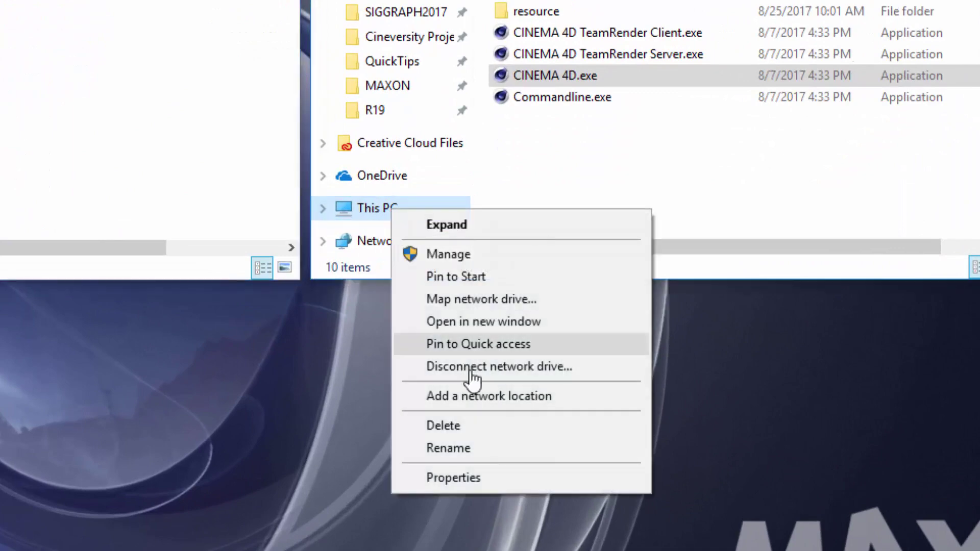
pyautogui.click(495, 476)
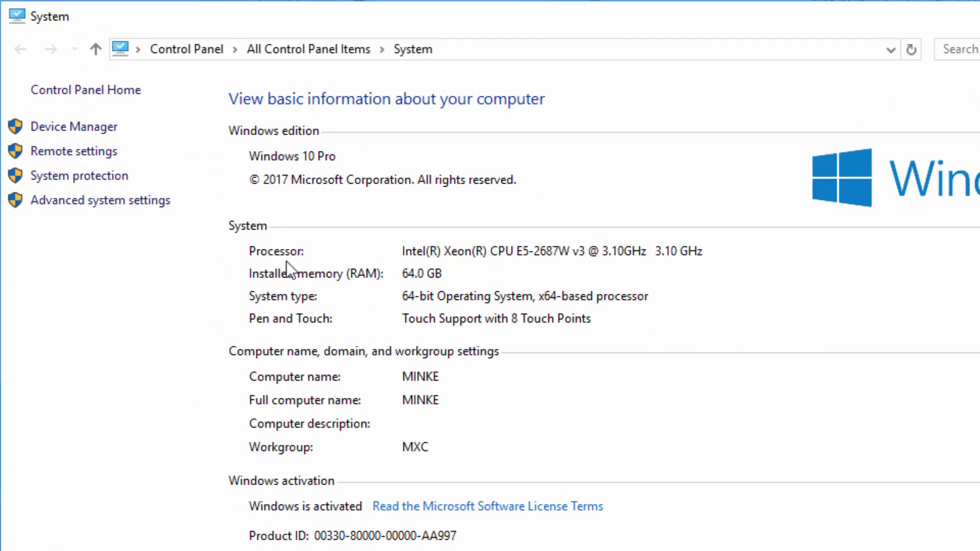
pyautogui.click(120, 205)
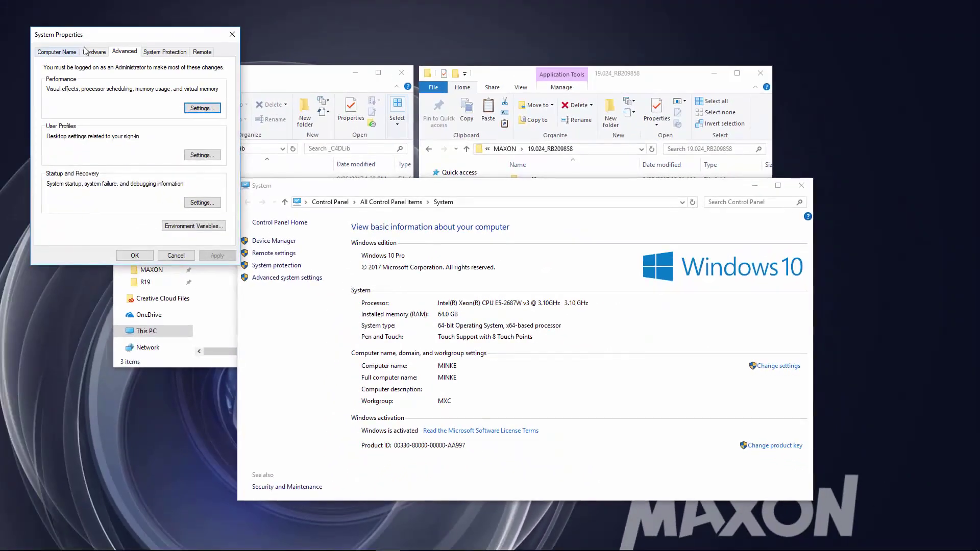
pyautogui.moveTo(102, 36)
pyautogui.mouseDown()
pyautogui.moveTo(354, 79)
pyautogui.moveTo(501, 200)
pyautogui.mouseUp()
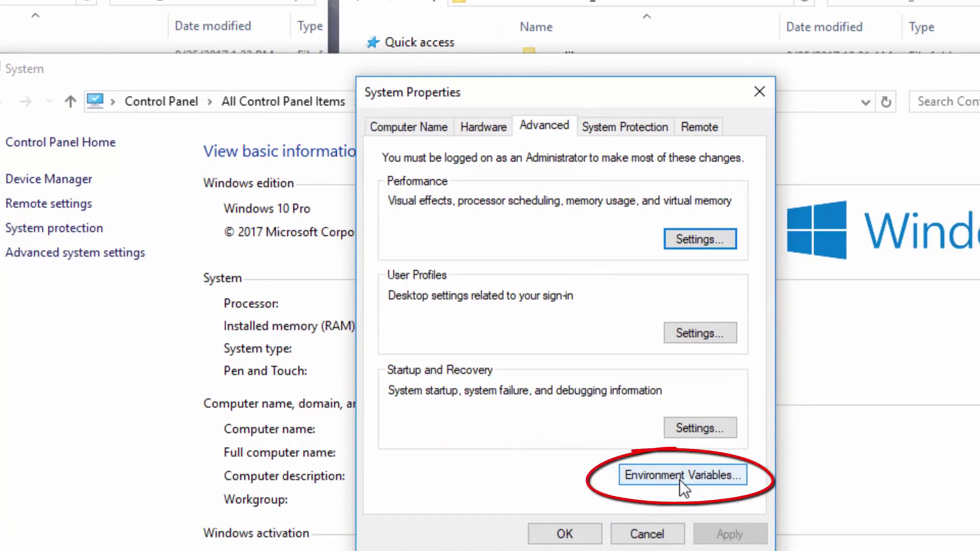
# Open Environment Variables and start a new system variable named C4D_BROWSERLIBS
pyautogui.click(679, 481)
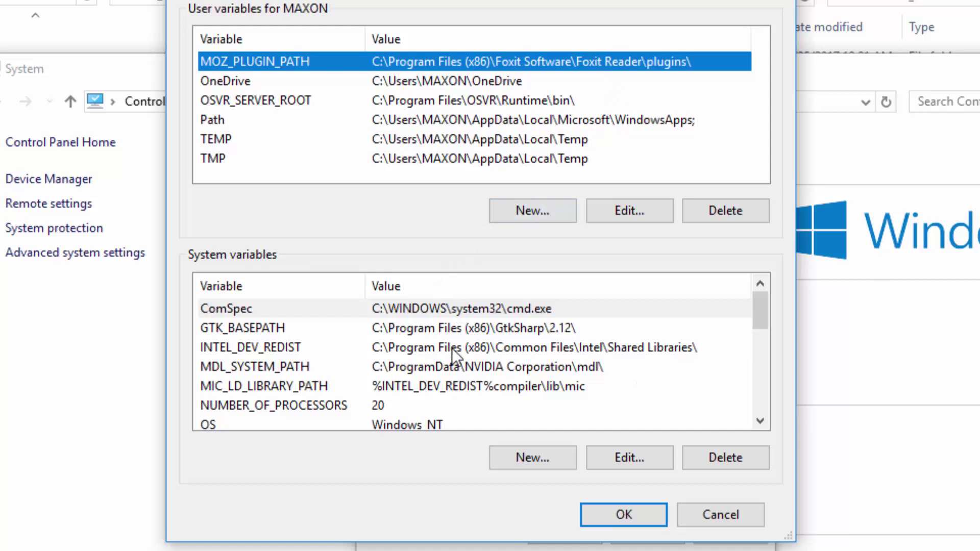
pyautogui.click(565, 460)
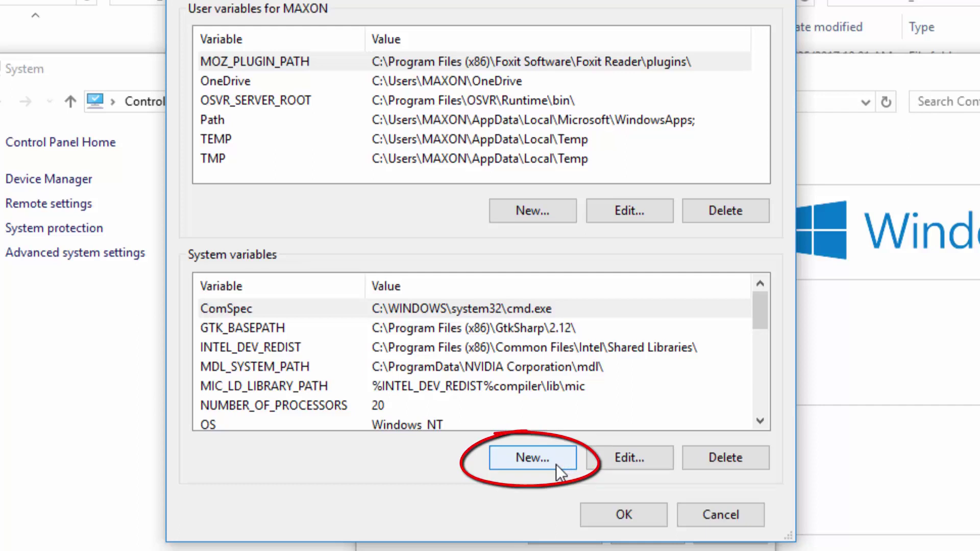
pyautogui.click(556, 465)
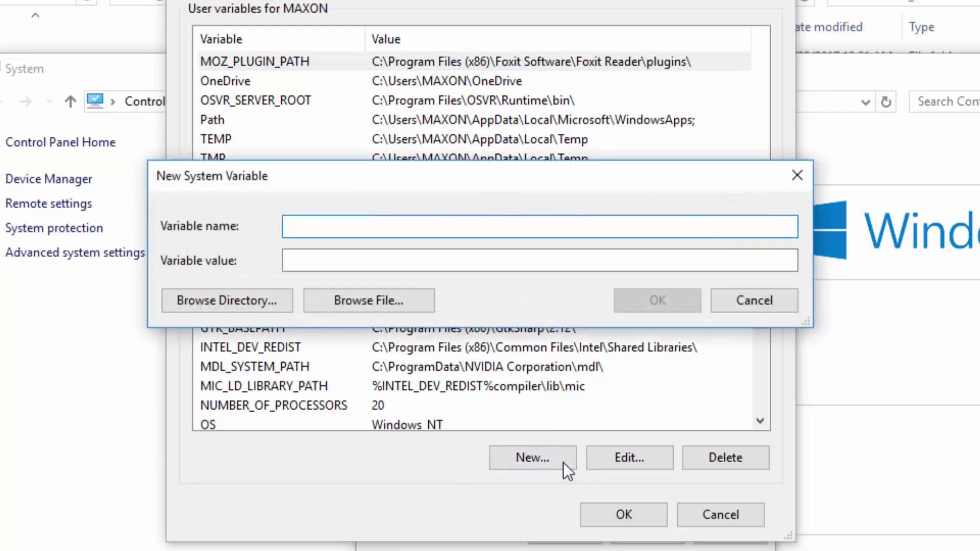
pyautogui.write('C4D')
pyautogui.write('_BROWS')
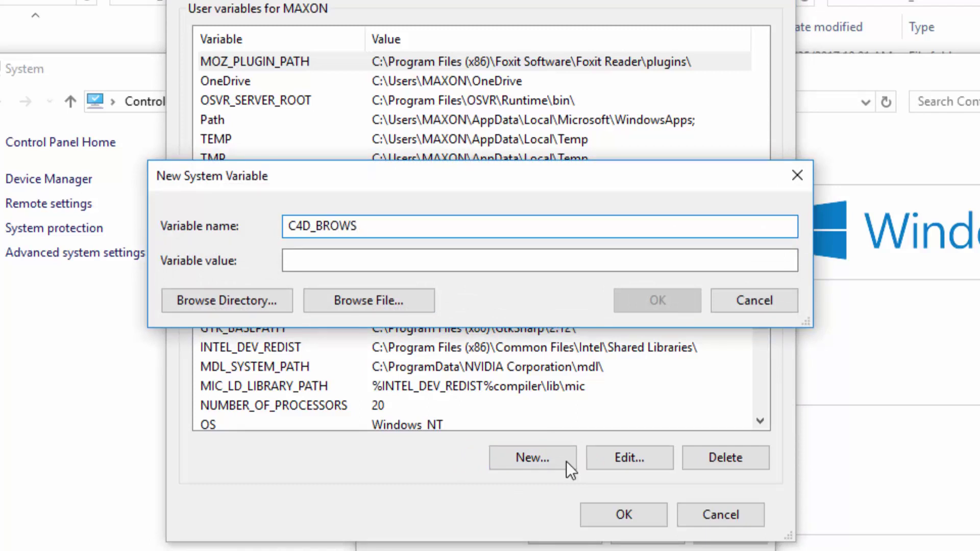
pyautogui.write('ERLIBS')
pyautogui.click(498, 263)
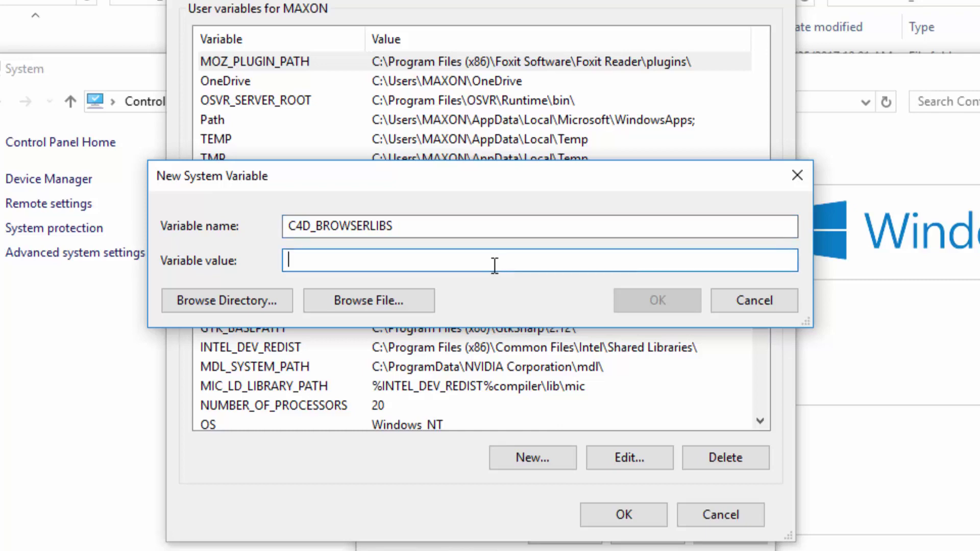
# Browse to D:\_C4DLib\_presets as its value and save the variable
pyautogui.click(243, 295)
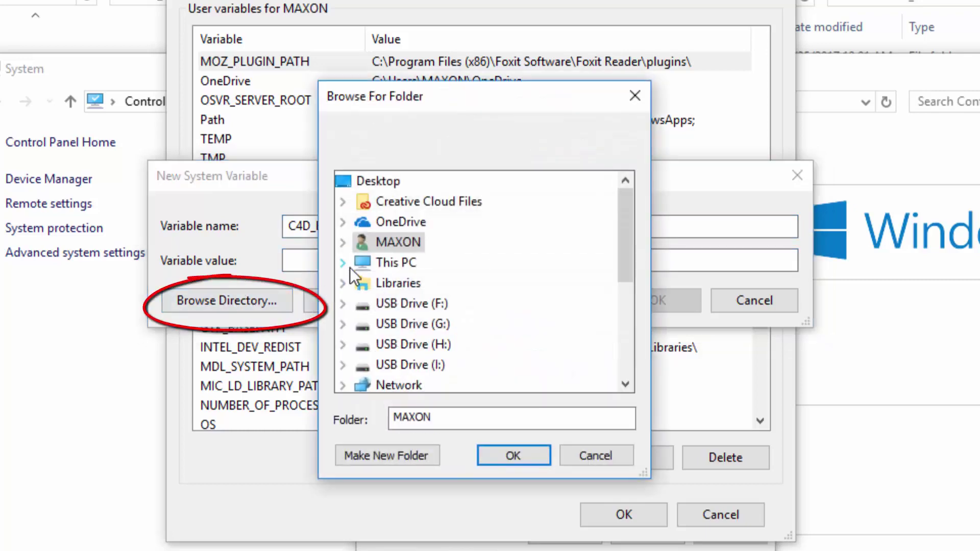
pyautogui.click(345, 261)
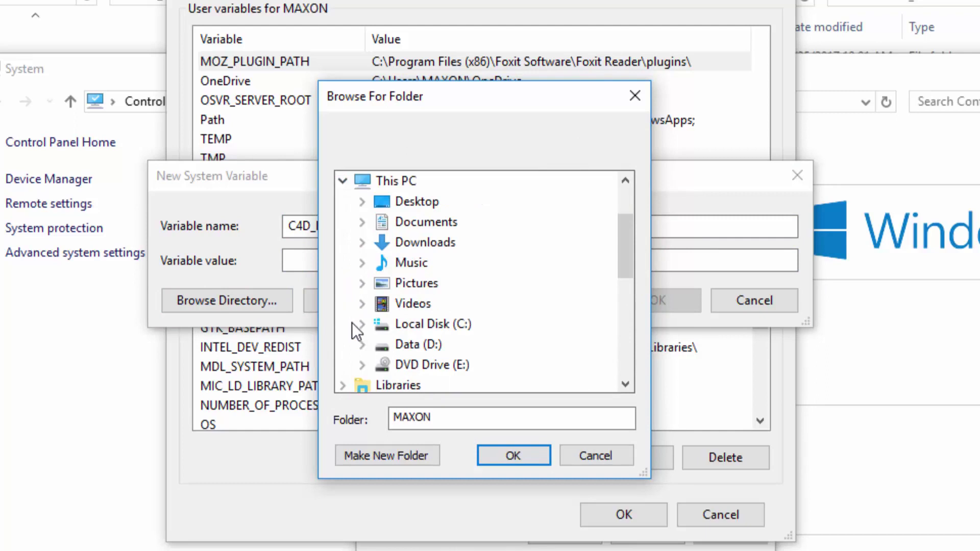
pyautogui.click(363, 345)
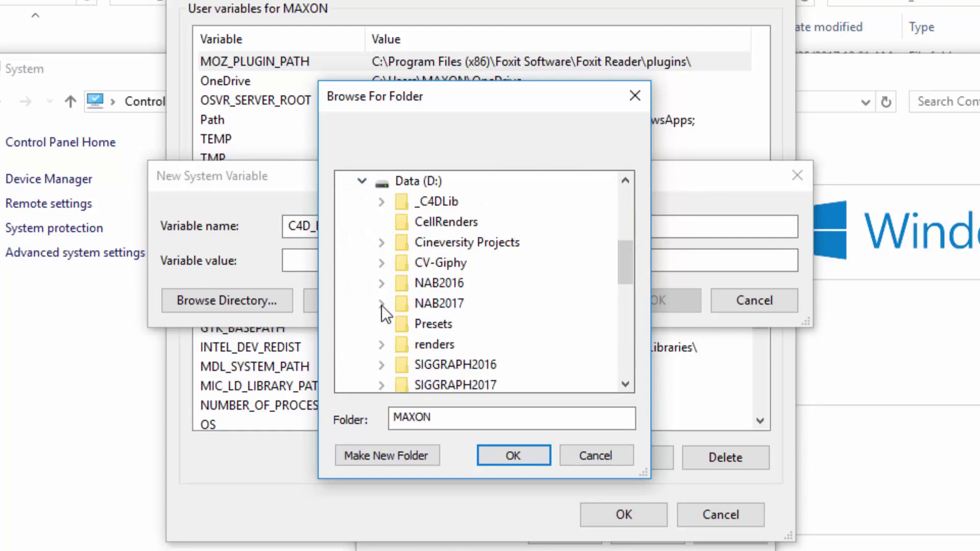
pyautogui.click(382, 202)
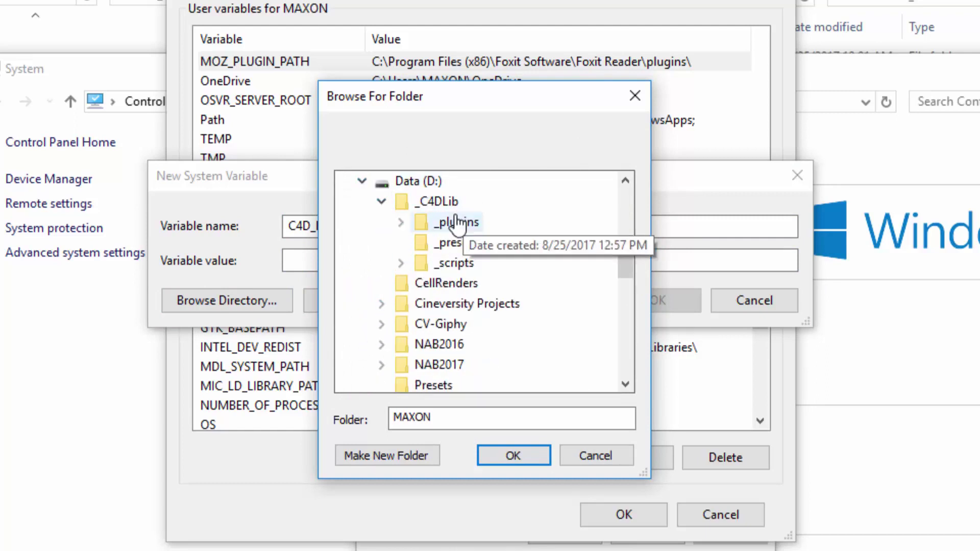
pyautogui.click(450, 243)
pyautogui.click(512, 456)
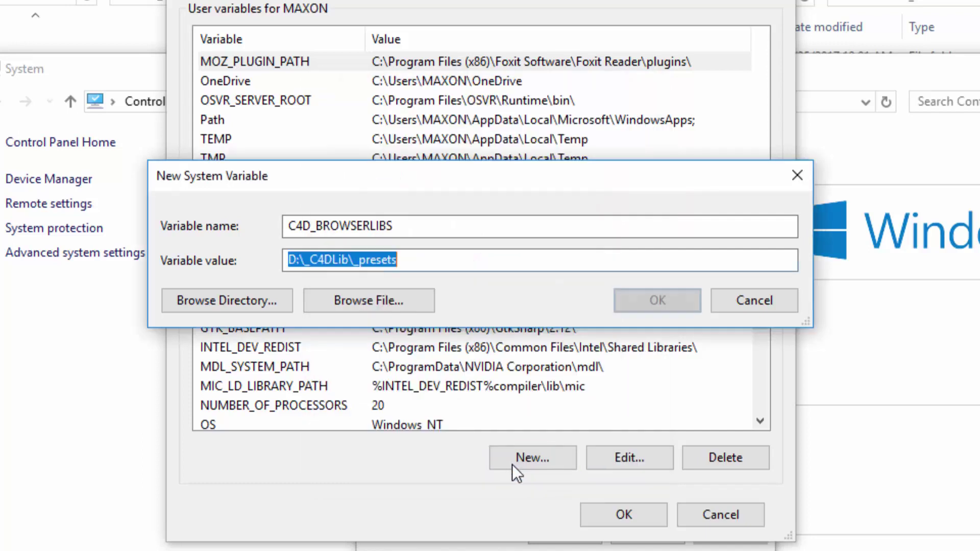
pyautogui.click(643, 306)
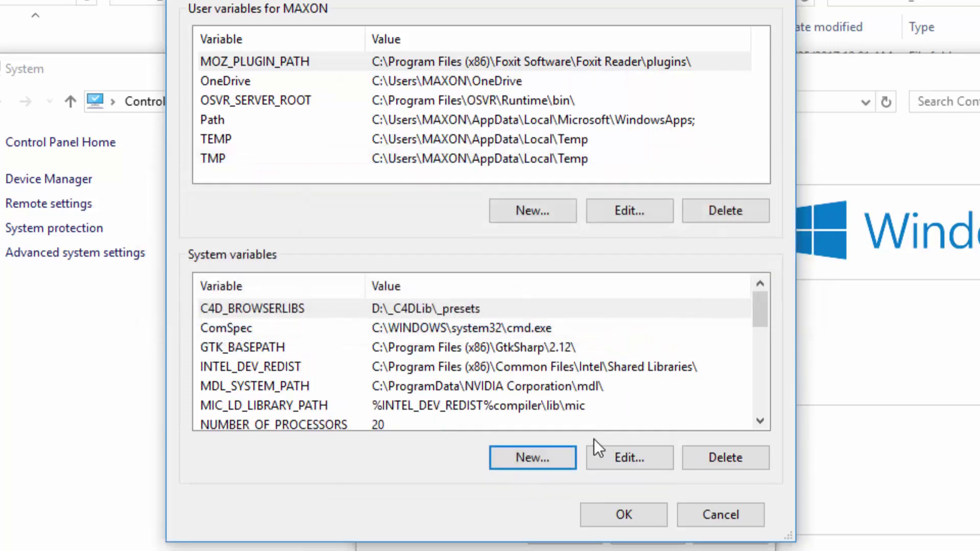
# Start a new system variable named C4D_PLUGINS_DIR, fixing typos in the name
pyautogui.click(538, 454)
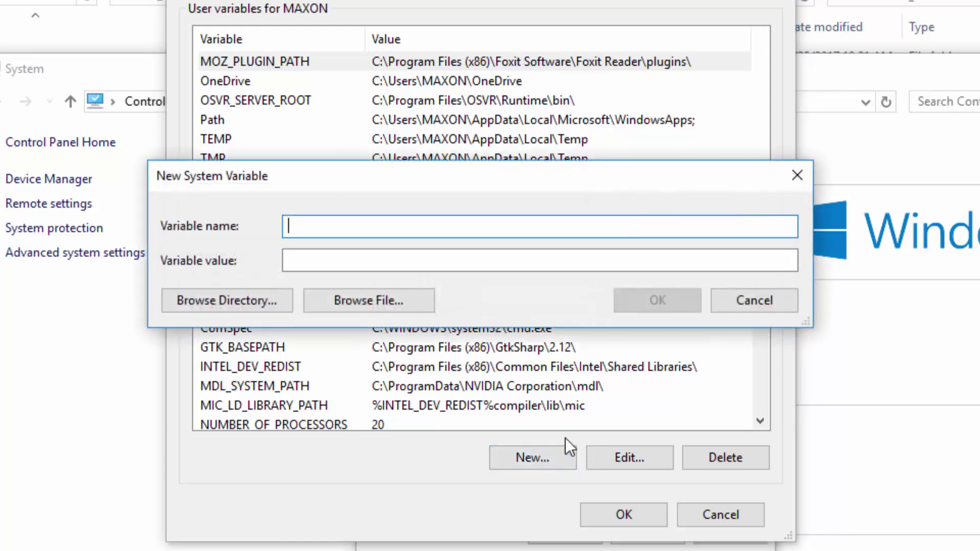
pyautogui.write('C$D_')
pyautogui.press('BackSpace')
pyautogui.press('BackSpace')
pyautogui.press('BackSpace')
pyautogui.write('4D_')
pyautogui.write('PLUGINS-')
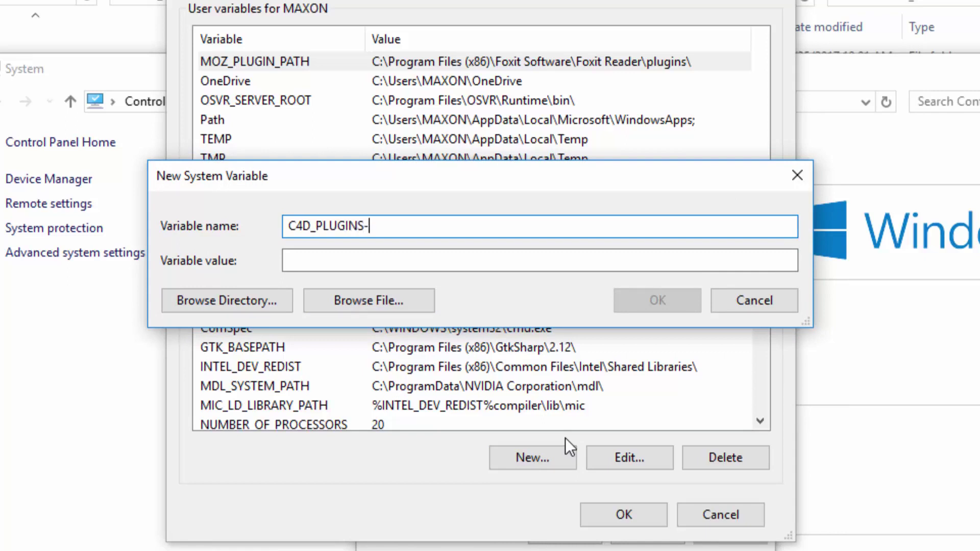
pyautogui.write('D')
pyautogui.press('BackSpace')
pyautogui.press('BackSpace')
pyautogui.write('_DIR')
pyautogui.press('Tab')
# Browse to D:\_C4DLib\_plugins as its value and save the variable
pyautogui.click(259, 300)
pyautogui.click(343, 261)
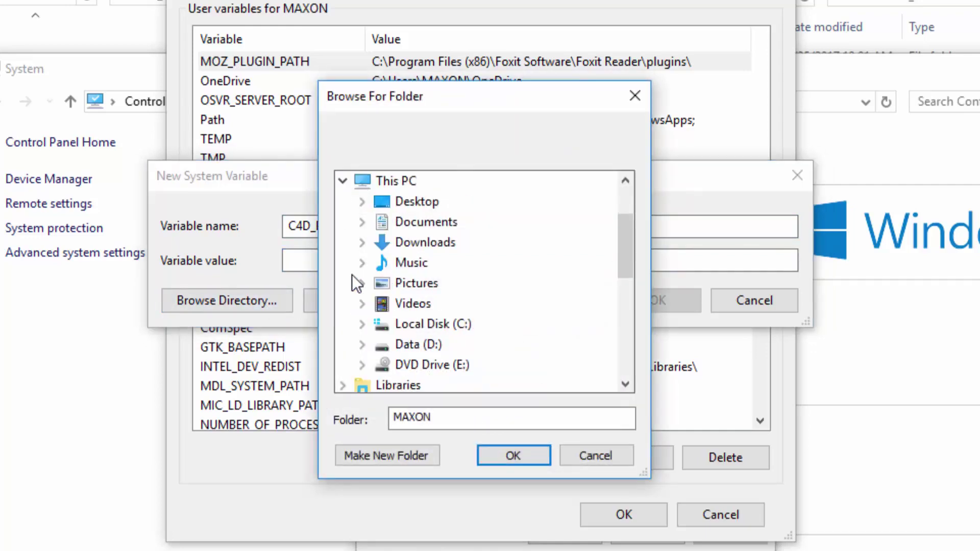
pyautogui.click(361, 344)
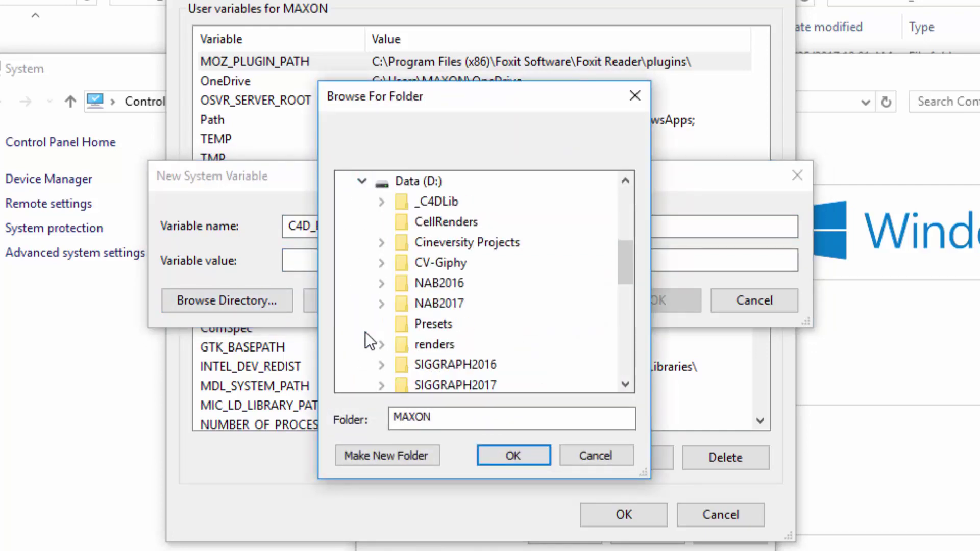
pyautogui.click(382, 201)
pyautogui.doubleClick(444, 222)
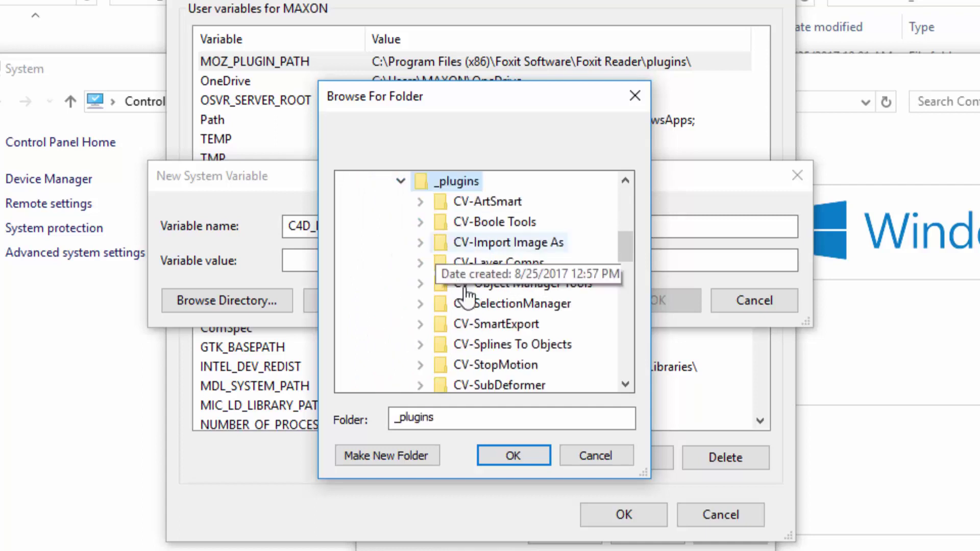
pyautogui.click(497, 463)
pyautogui.click(617, 301)
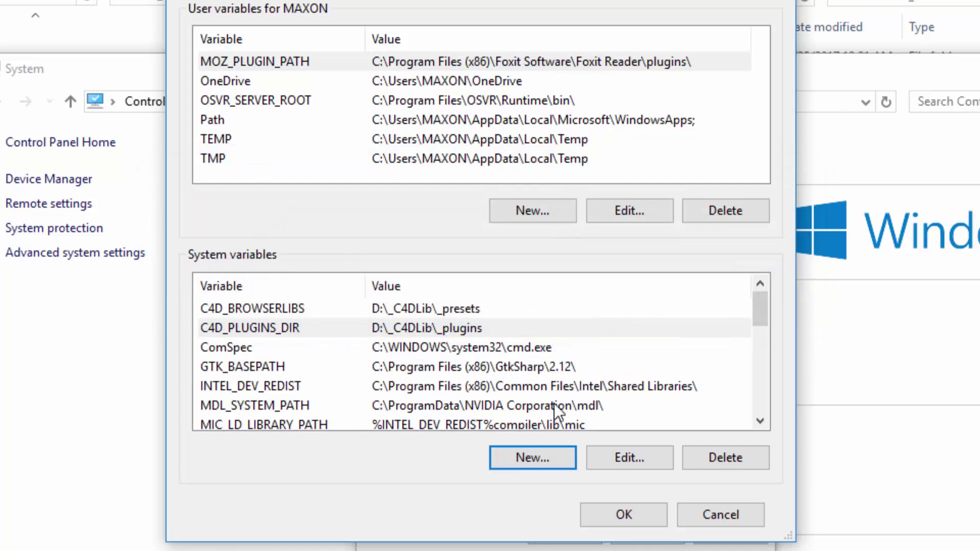
# Start a new system variable named C4D_SCRIPTS_DIR, correcting the name
pyautogui.click(547, 453)
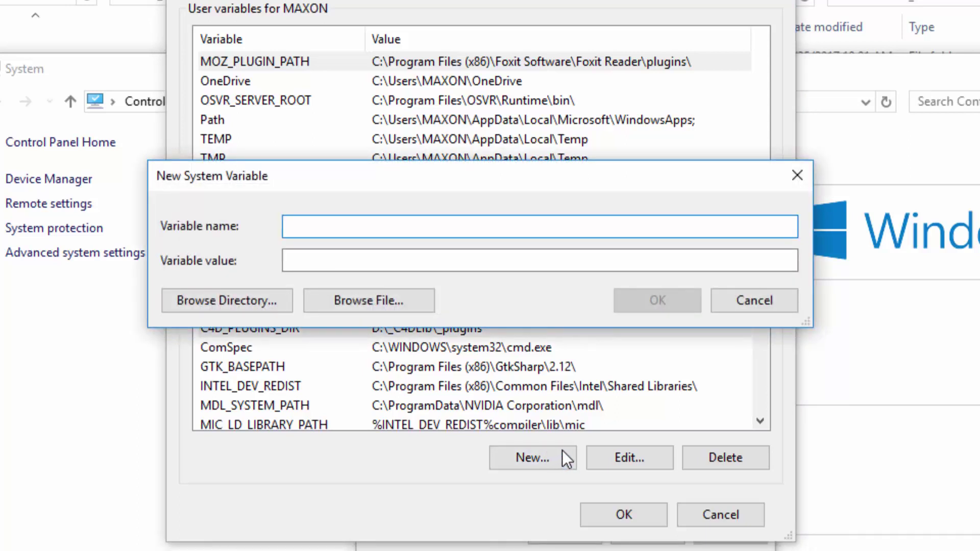
pyautogui.write('C4D_')
pyautogui.write('SCRIPT')
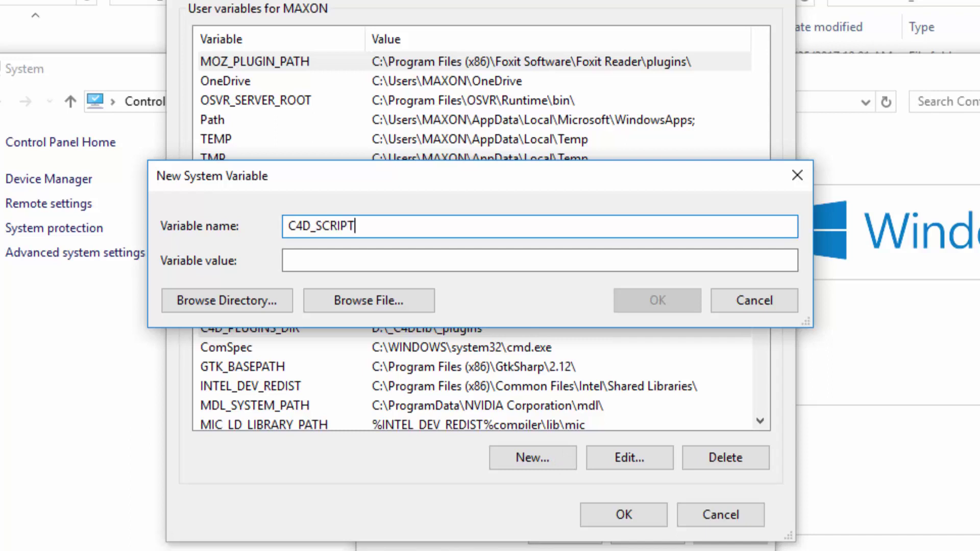
pyautogui.write('S-')
pyautogui.press('BackSpace')
pyautogui.write('_D')
pyautogui.write('IR')
pyautogui.press('Tab')
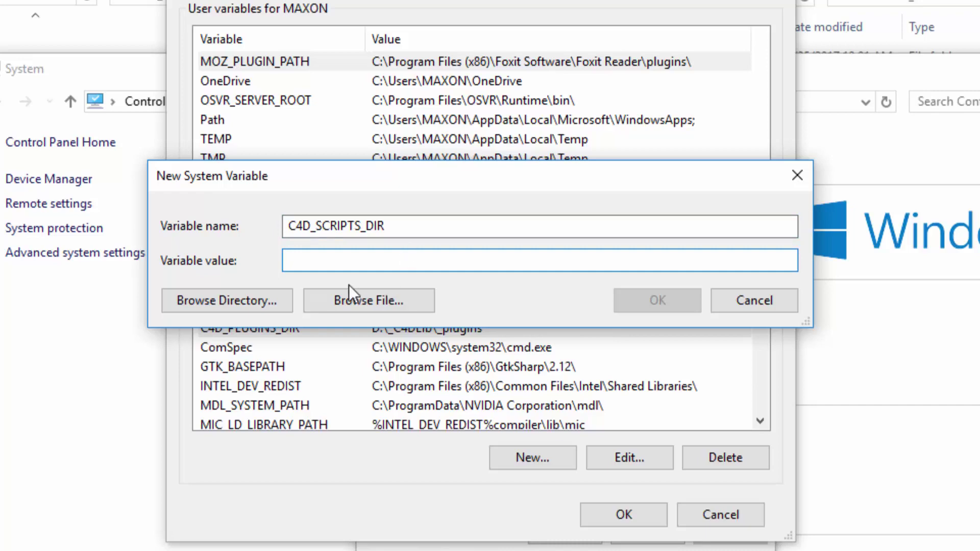
# Set its value to D:\_C4DLib\_scripts, then save all variables and close System Properties
pyautogui.click(222, 300)
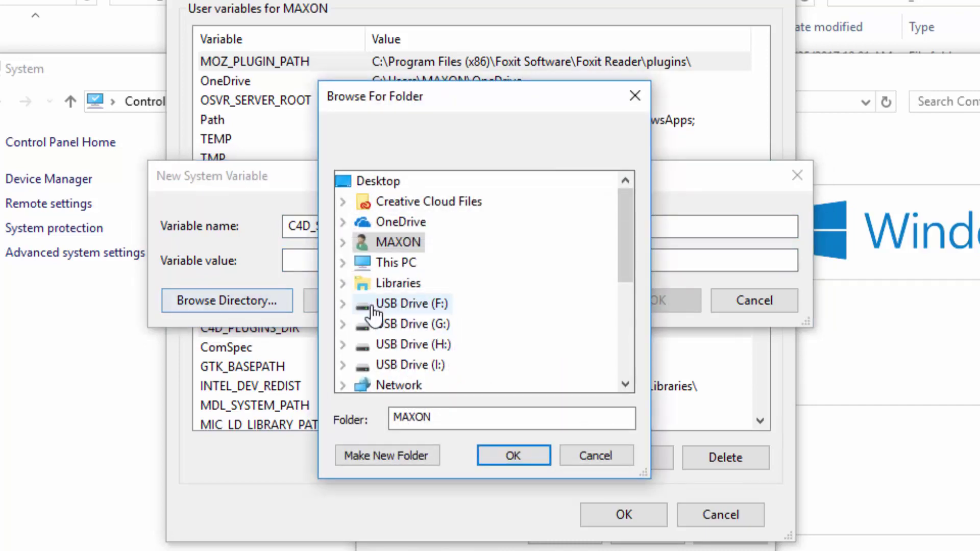
pyautogui.click(342, 262)
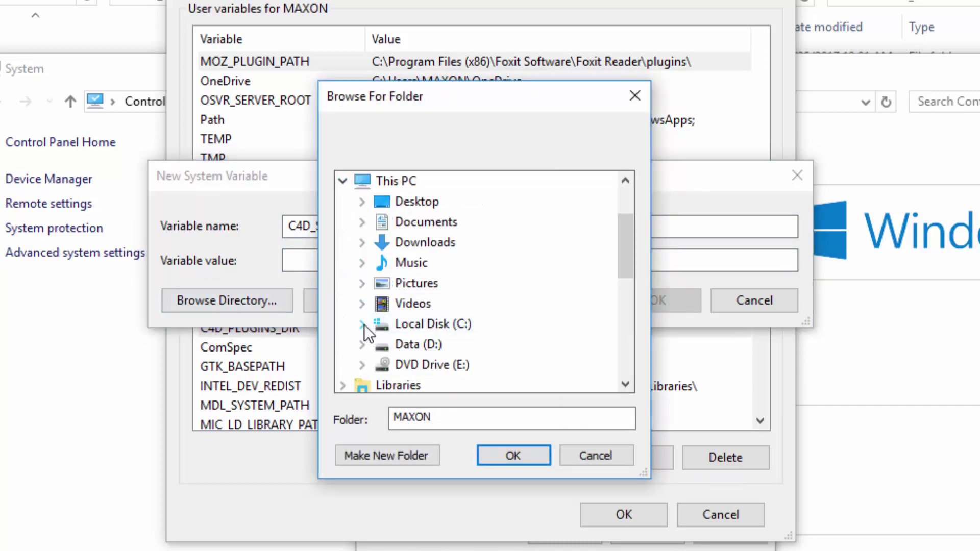
pyautogui.click(361, 344)
pyautogui.click(381, 201)
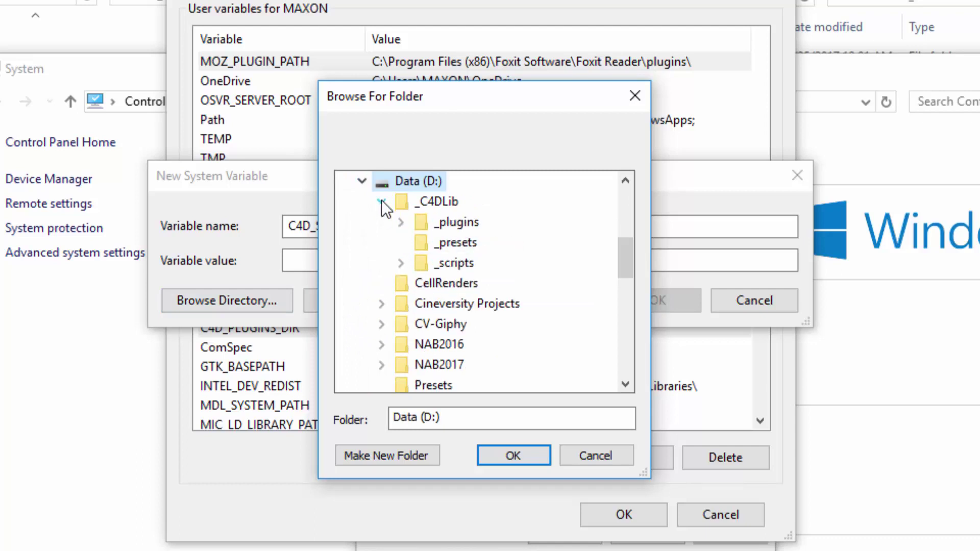
pyautogui.doubleClick(433, 262)
pyautogui.click(527, 460)
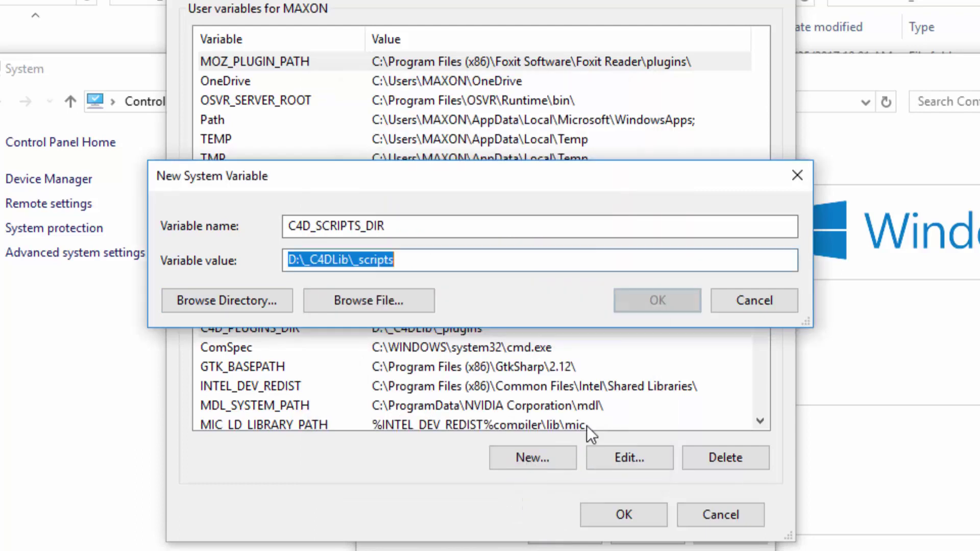
pyautogui.click(641, 305)
pyautogui.click(630, 509)
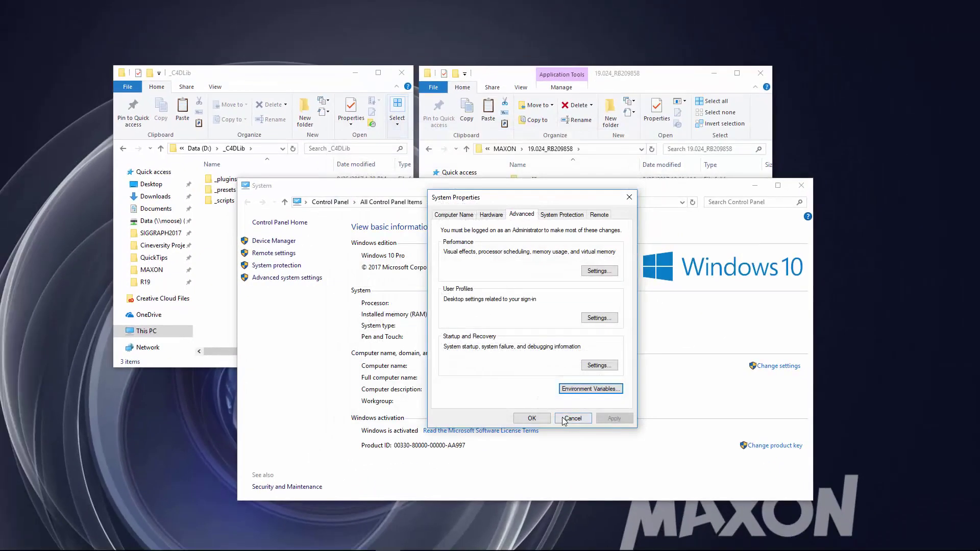
pyautogui.click(533, 420)
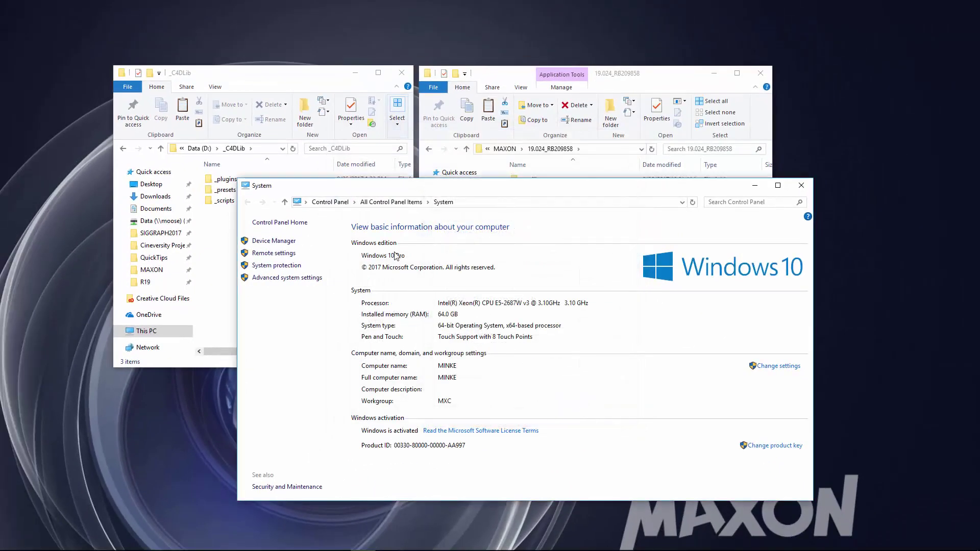
# Launch CINEMA 4D.exe, check the loaded plugins, and open Presets in the Content Browser
pyautogui.click(651, 87)
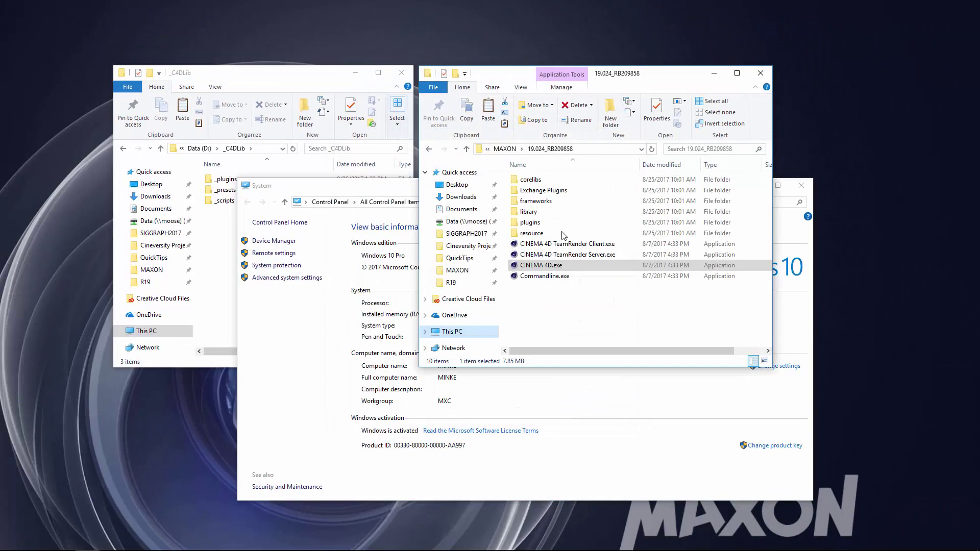
pyautogui.doubleClick(515, 266)
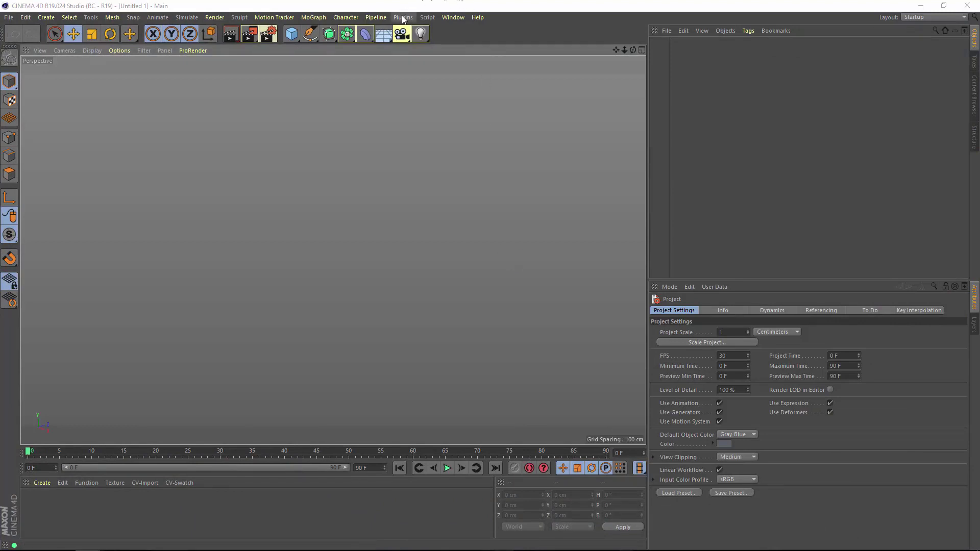
pyautogui.click(403, 17)
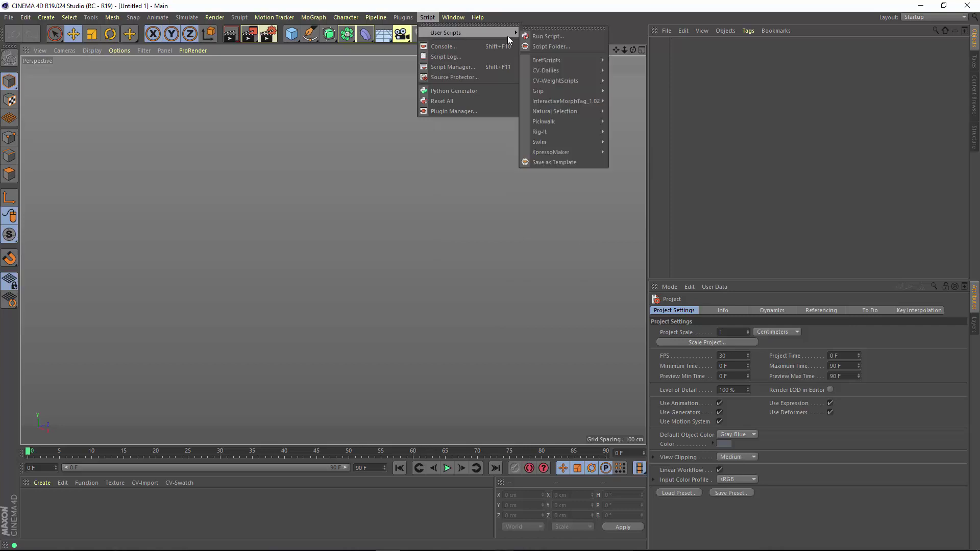
pyautogui.moveTo(445, 32)
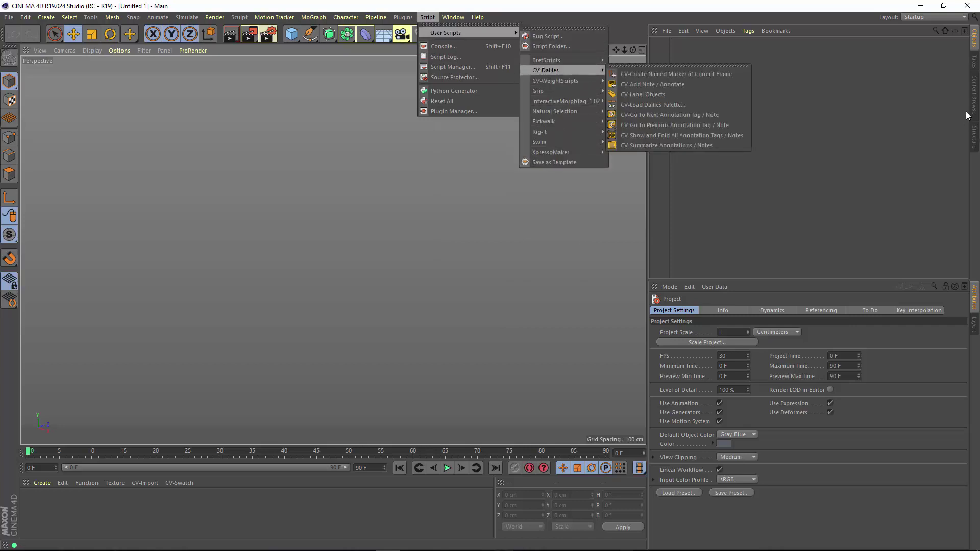
pyautogui.moveTo(538, 91)
pyautogui.click(655, 114)
pyautogui.doubleClick(657, 113)
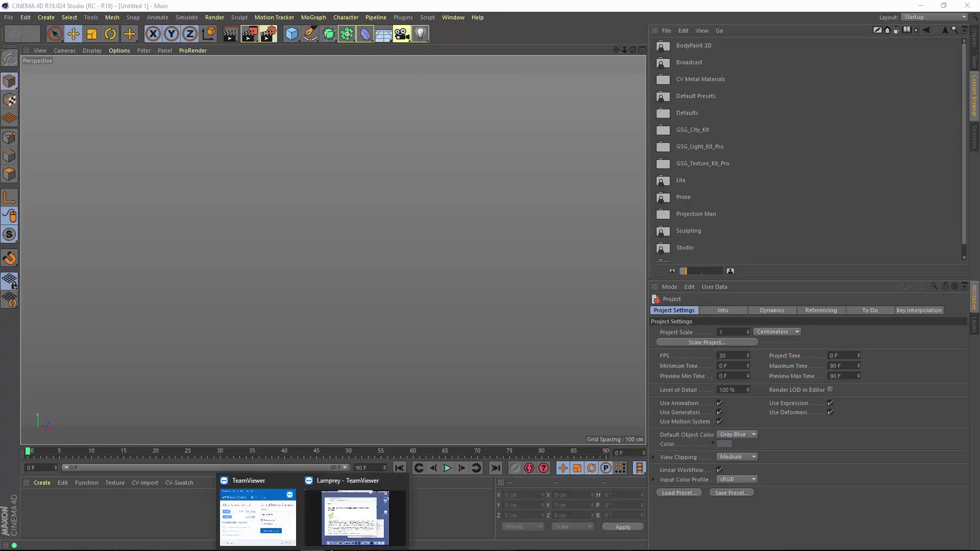
# Switch to the remote Mac session and open the EnvPane-0.6 disk
pyautogui.click(345, 525)
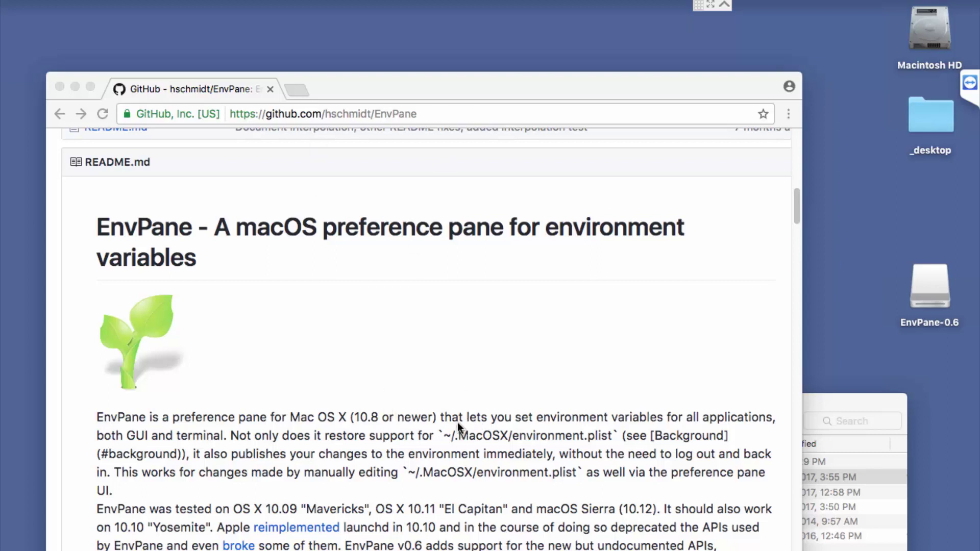
pyautogui.scroll(-5, 456, 422)
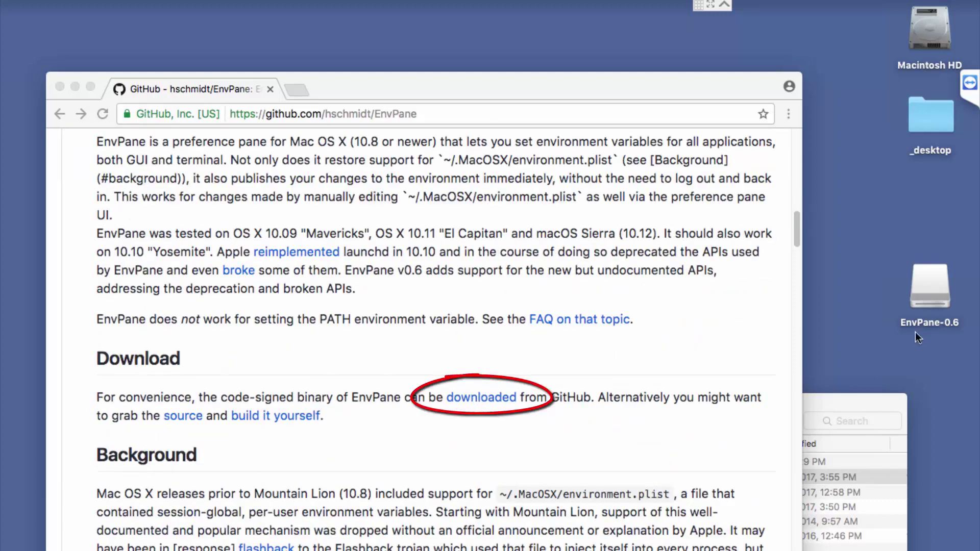
pyautogui.doubleClick(919, 288)
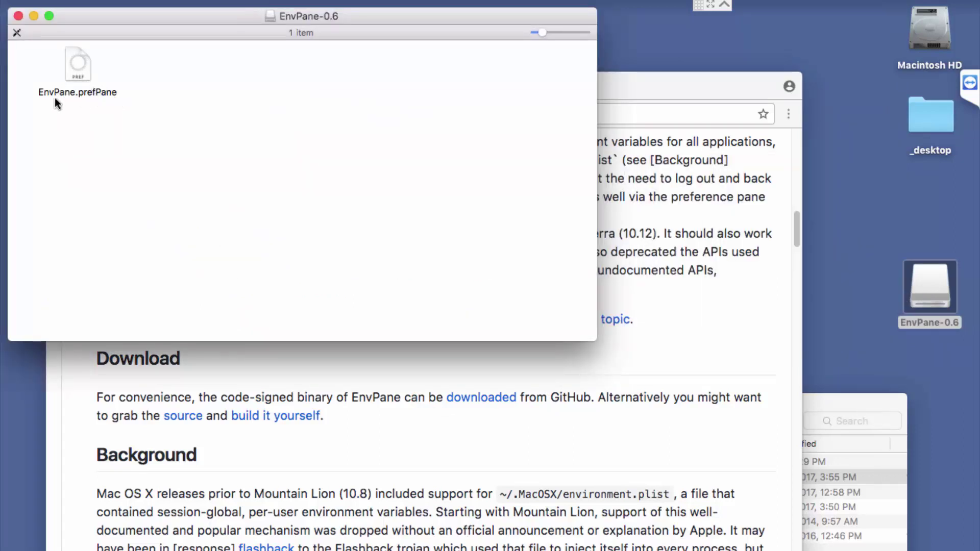
# Install EnvPane.prefPane, replacing the previously installed version
pyautogui.doubleClick(93, 83)
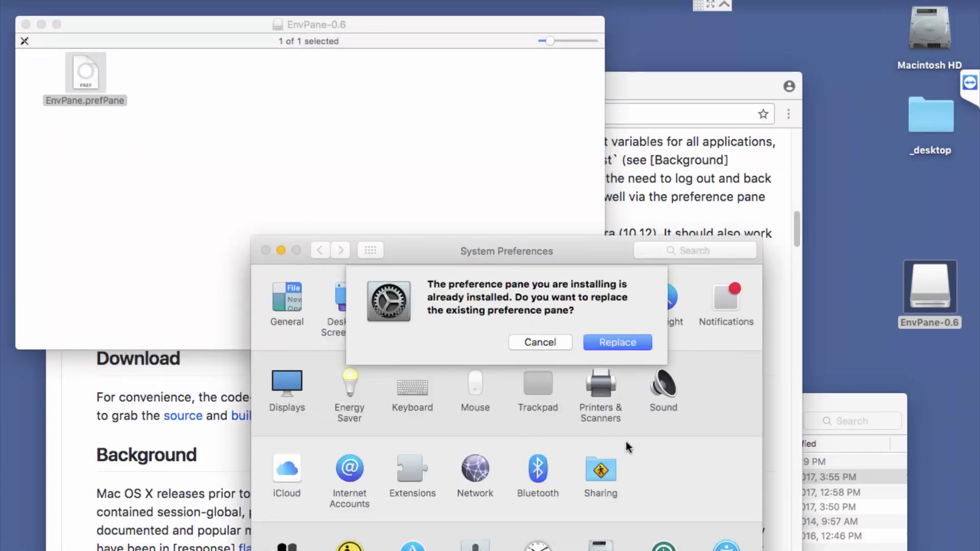
pyautogui.click(639, 343)
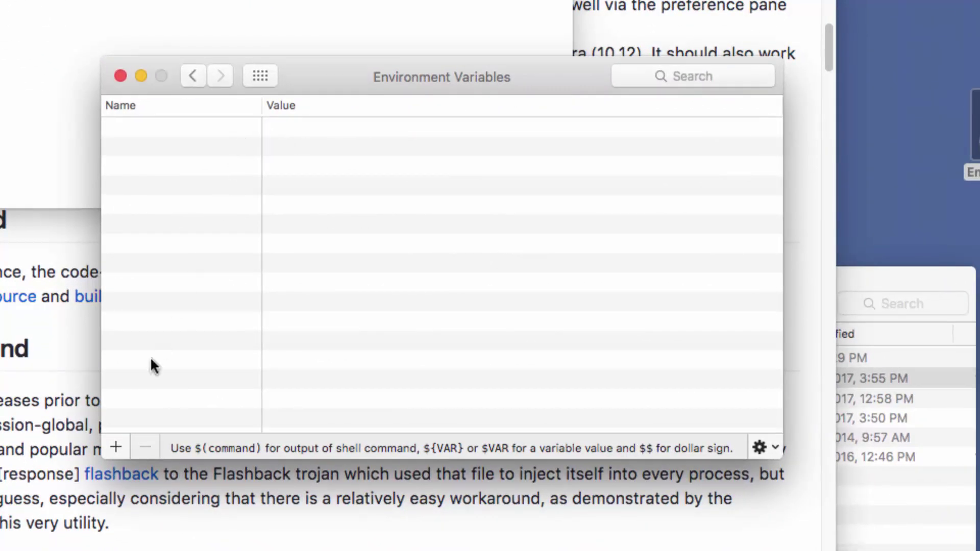
# Add a C4D_BROWSERLIBS variable and drag in the _presets folder from Finder as its value
pyautogui.click(115, 448)
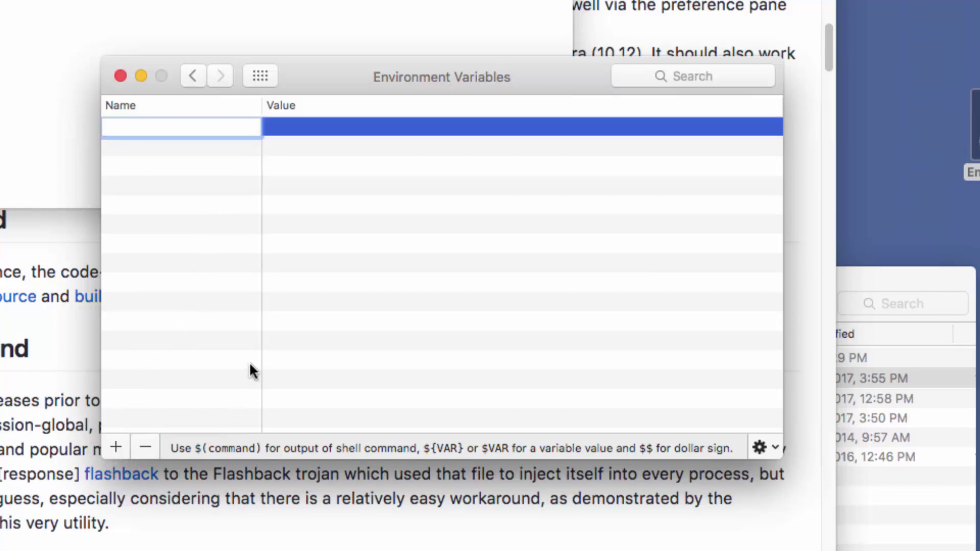
pyautogui.write('C4D')
pyautogui.write('_BROW')
pyautogui.write('SERLIPS')
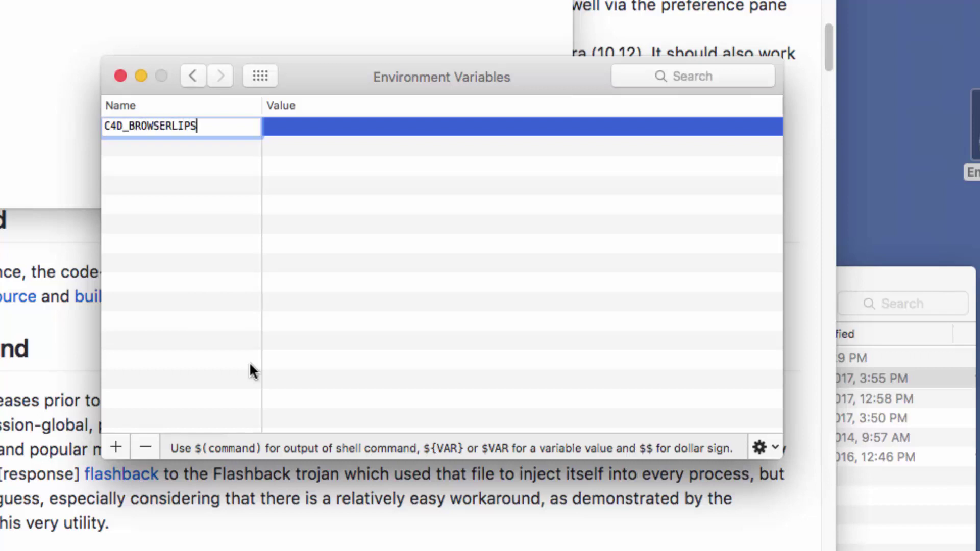
pyautogui.press('BackSpace')
pyautogui.press('BackSpace')
pyautogui.write('BS')
pyautogui.click(357, 280)
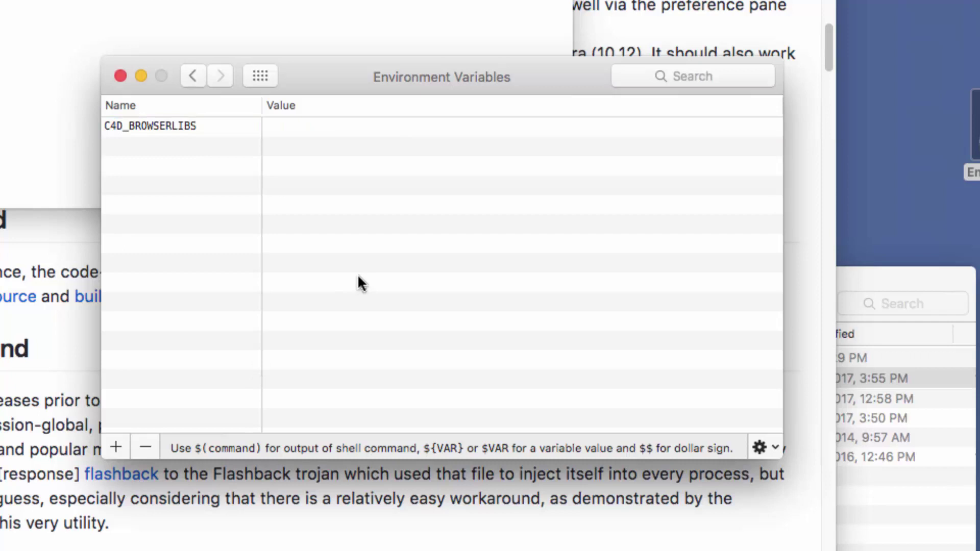
pyautogui.doubleClick(326, 131)
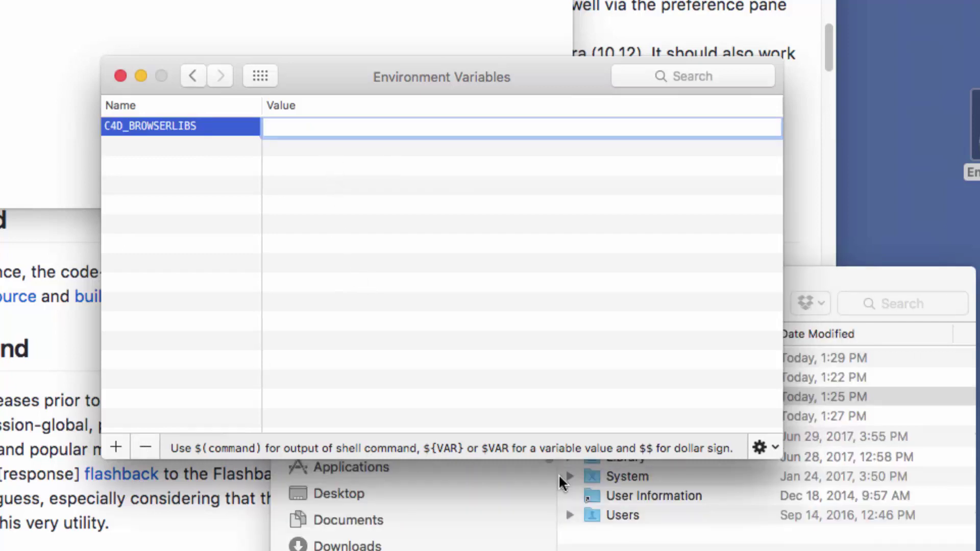
pyautogui.click(839, 283)
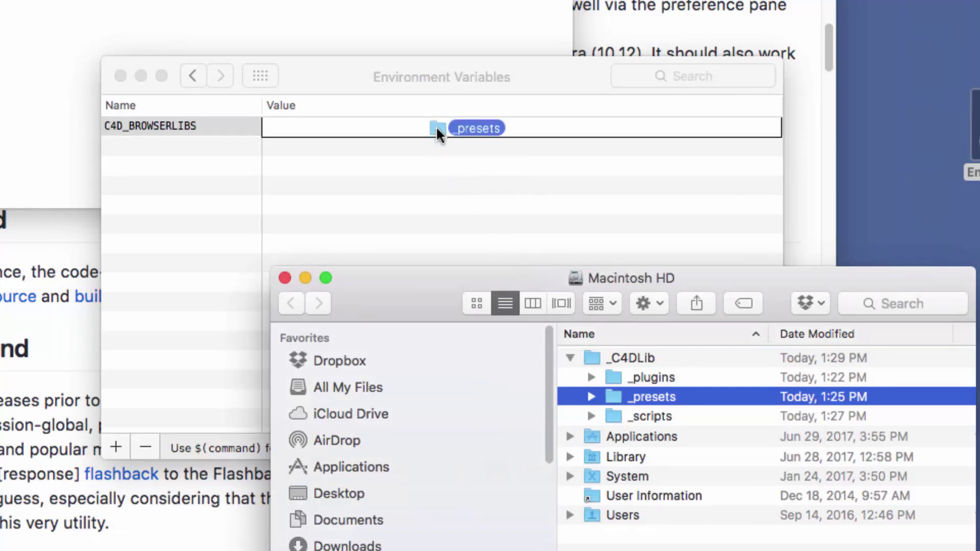
pyautogui.moveTo(609, 395); pyautogui.dragTo(433, 128)
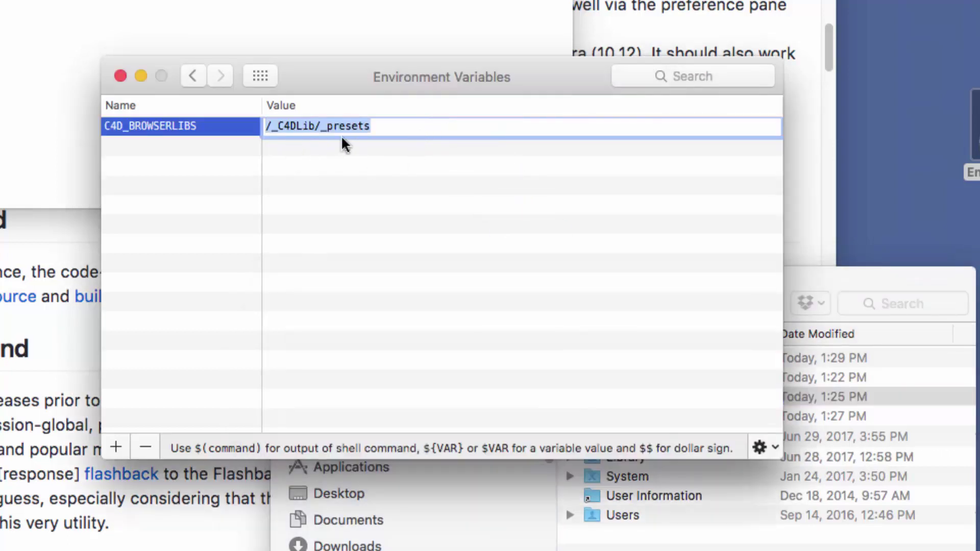
pyautogui.click(219, 156)
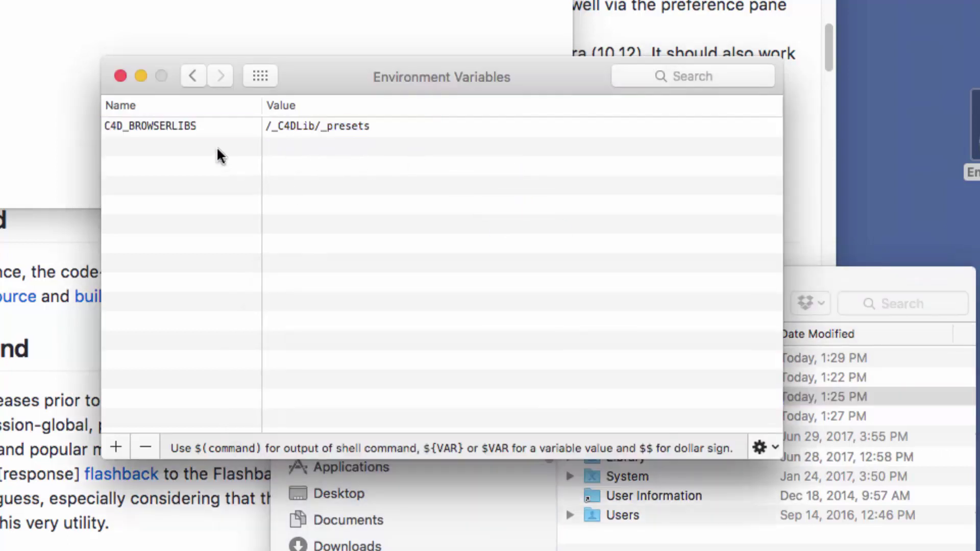
# Add C4D_SCRIPTS_DIR and C4D_PLUGINS_DIR variable rows
pyautogui.click(113, 448)
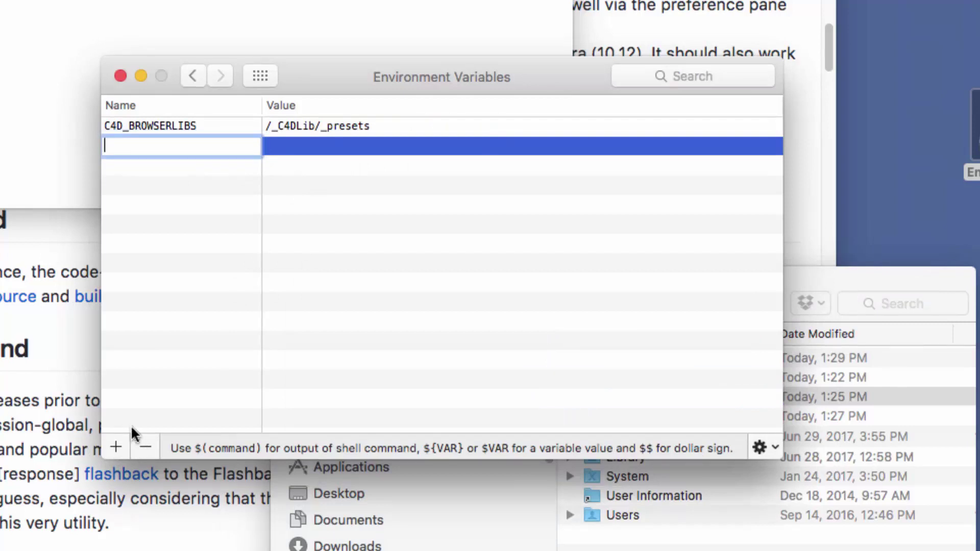
pyautogui.write('C4D_SCR')
pyautogui.write('IPTS_DIR')
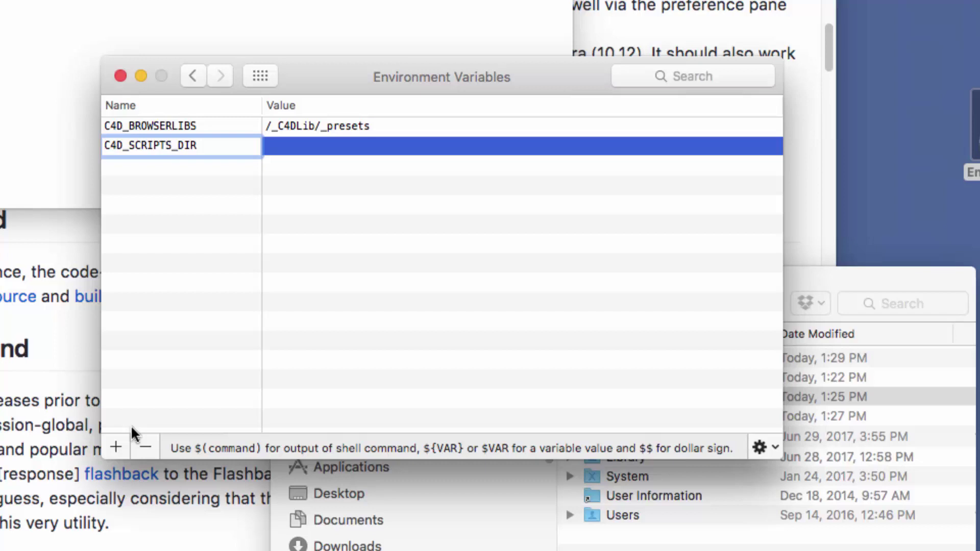
pyautogui.press('Return')
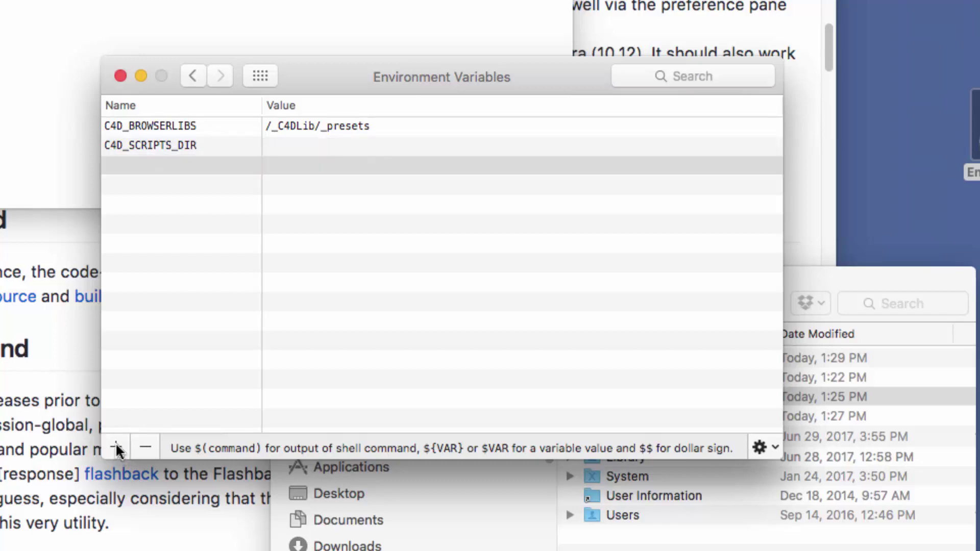
pyautogui.click(116, 447)
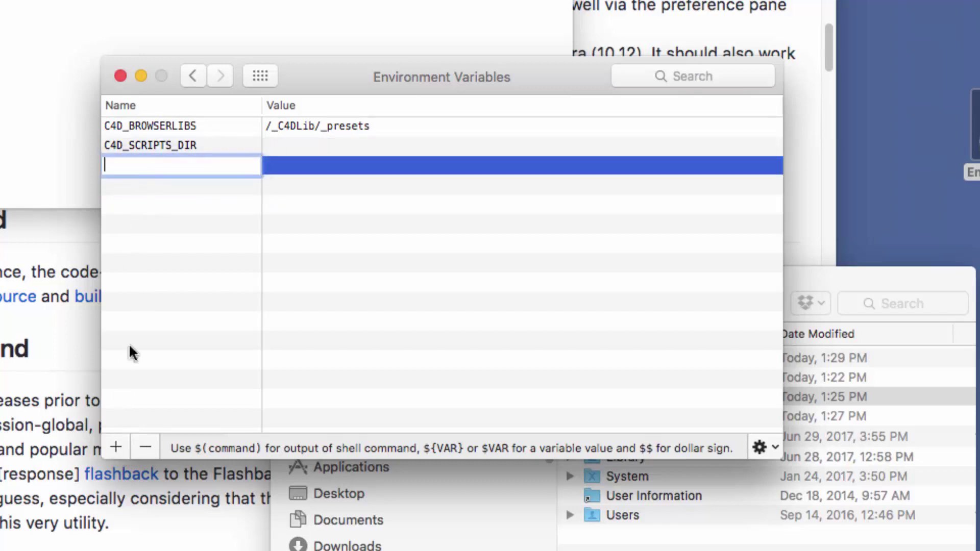
pyautogui.write('C4D)')
pyautogui.press('BackSpace')
pyautogui.write('_PLUGINS_')
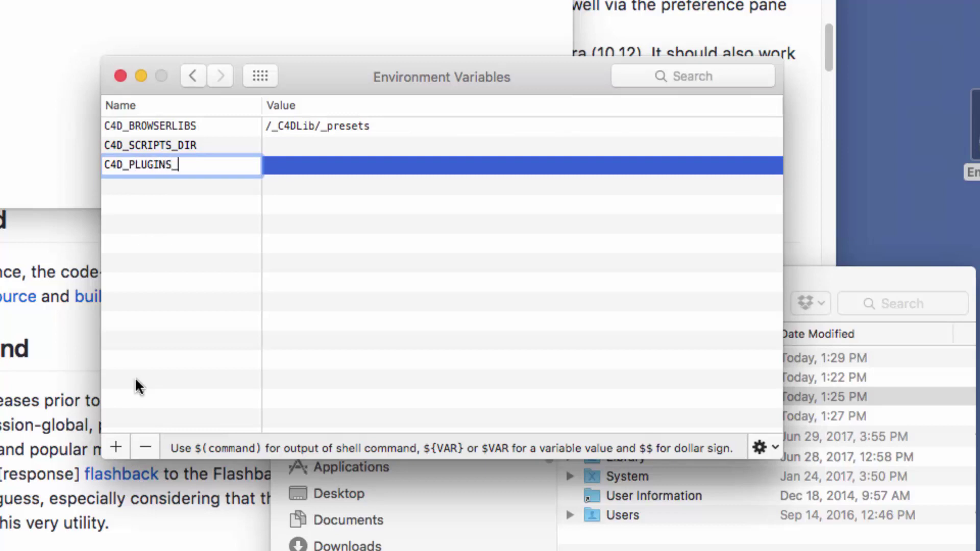
pyautogui.write('DIR')
# Set C4D_SCRIPTS_DIR to /_C4DLib/_scripts by dragging the folder from Finder
pyautogui.doubleClick(509, 147)
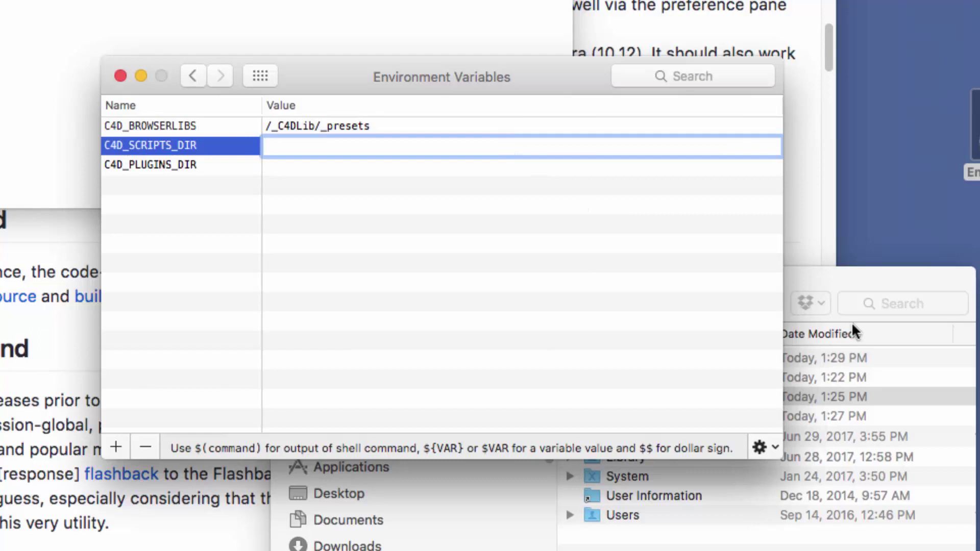
pyautogui.click(825, 287)
pyautogui.moveTo(633, 416)
pyautogui.mouseDown()
pyautogui.moveTo(407, 188)
pyautogui.moveTo(402, 153)
pyautogui.mouseUp()
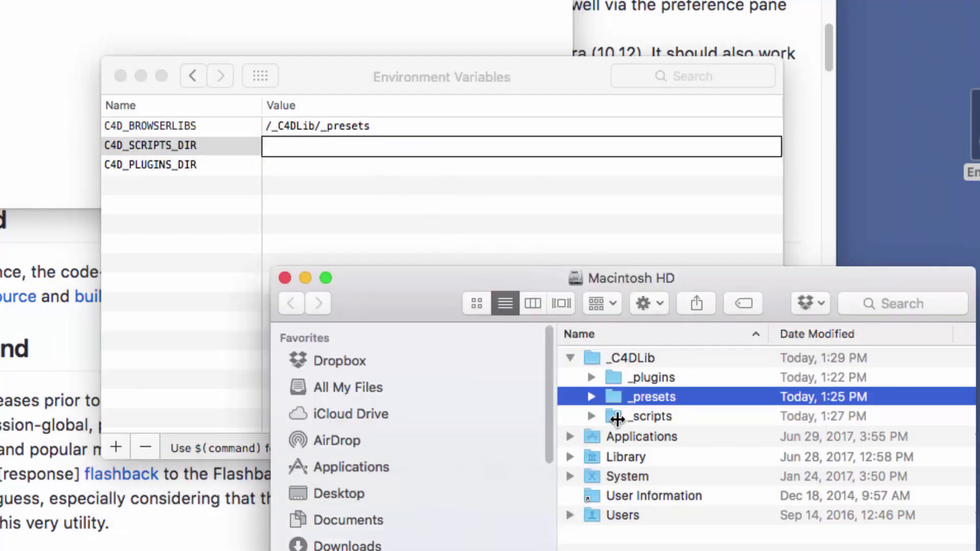
pyautogui.moveTo(615, 414); pyautogui.dragTo(394, 149)
# Set C4D_PLUGINS_DIR to /_C4DLib/_plugins by dragging the folder from Finder
pyautogui.doubleClick(367, 165)
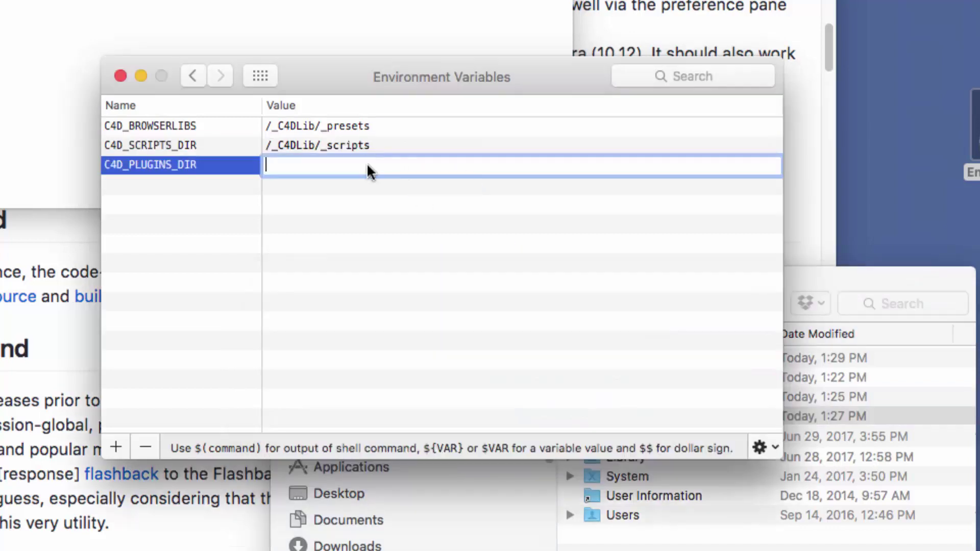
pyautogui.click(845, 276)
pyautogui.moveTo(665, 373); pyautogui.dragTo(402, 165)
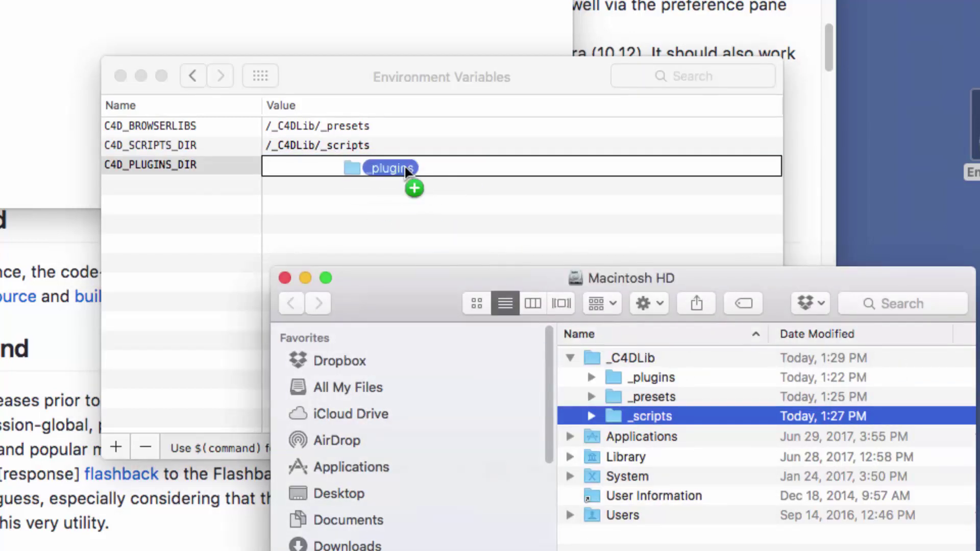
pyautogui.click(150, 116)
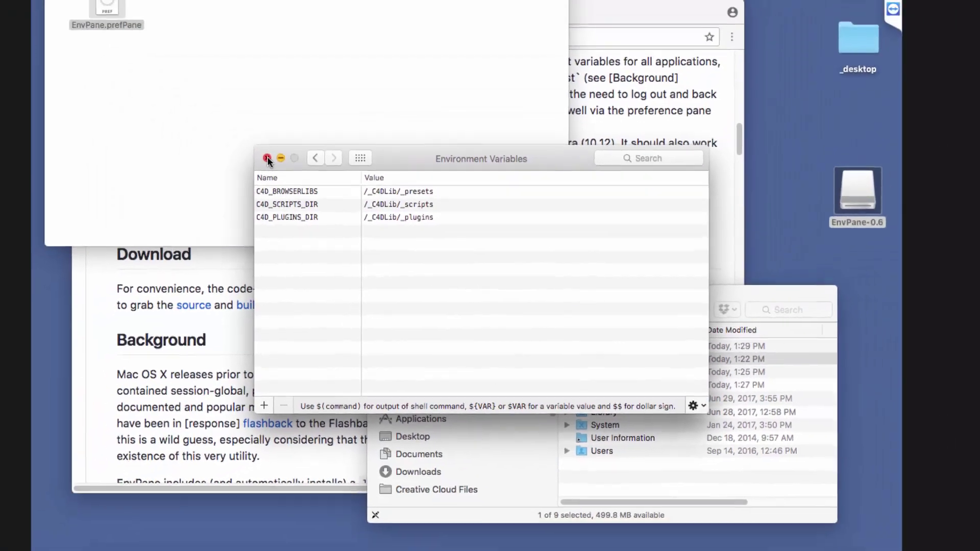
# Close EnvPane, launch Cinema 4D from the Dock, and dismiss the CV-Toolbox notices
pyautogui.click(121, 76)
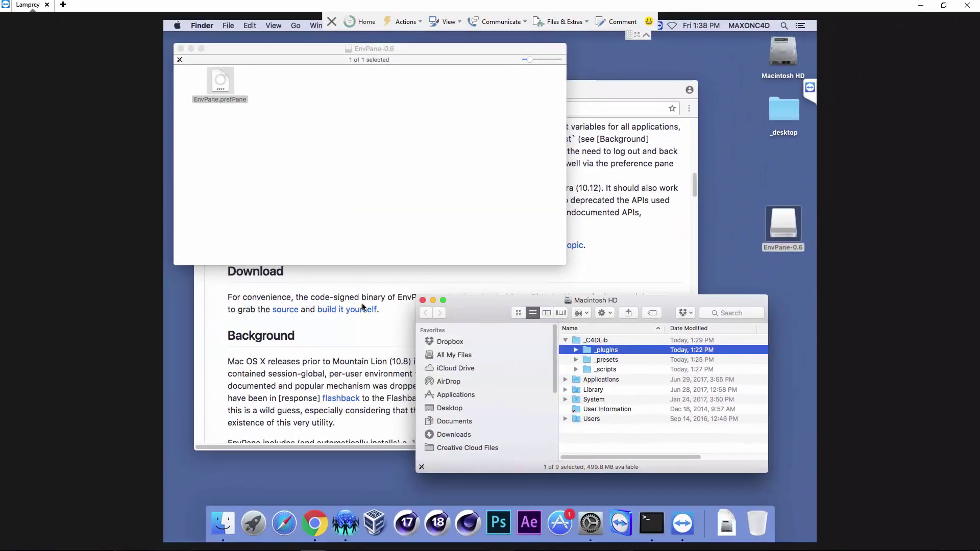
pyautogui.click(467, 523)
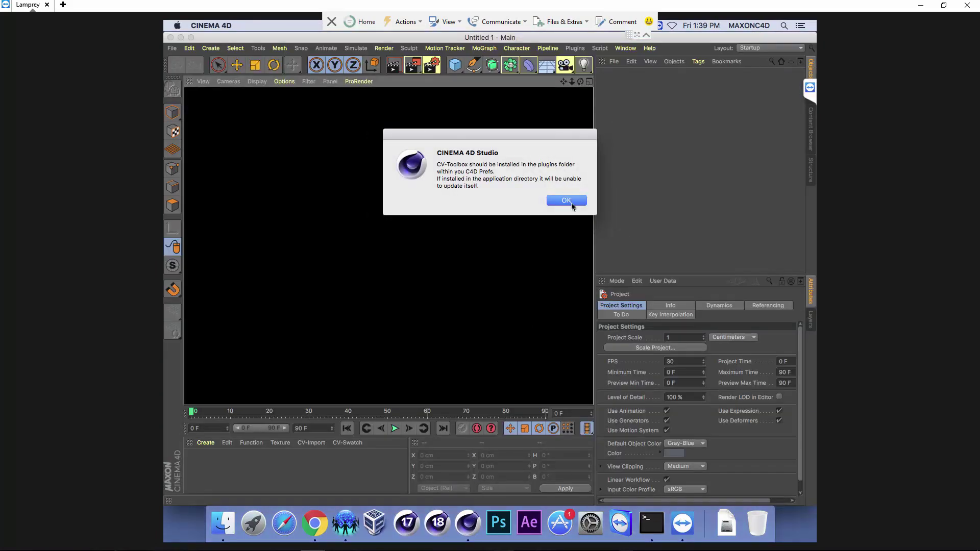
pyautogui.click(567, 202)
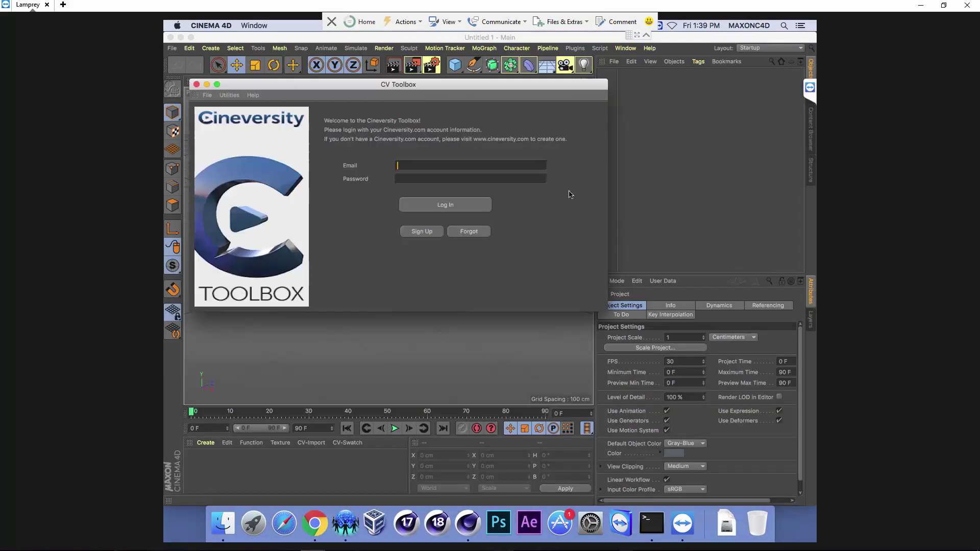
pyautogui.click(197, 86)
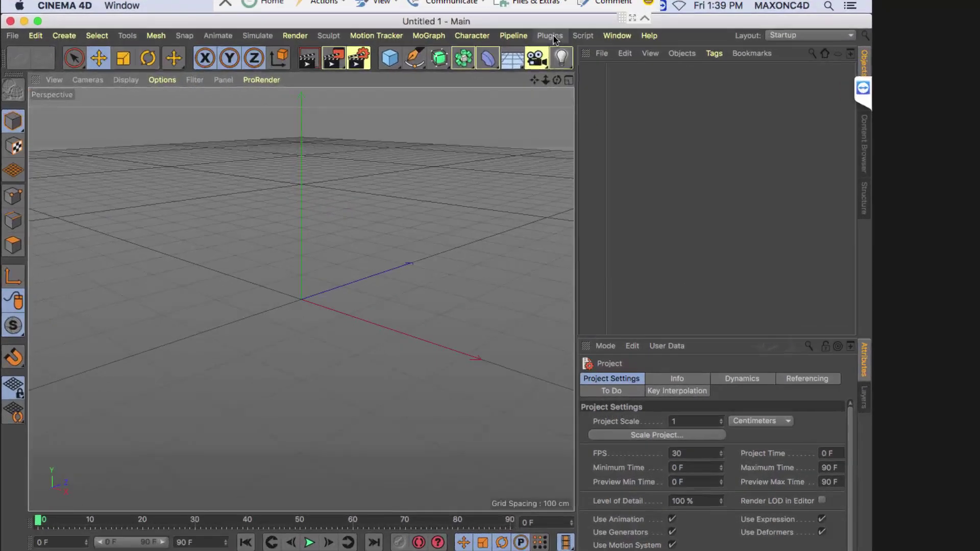
# Check the loaded plugins and open Presets in the Content Browser
pyautogui.click(574, 48)
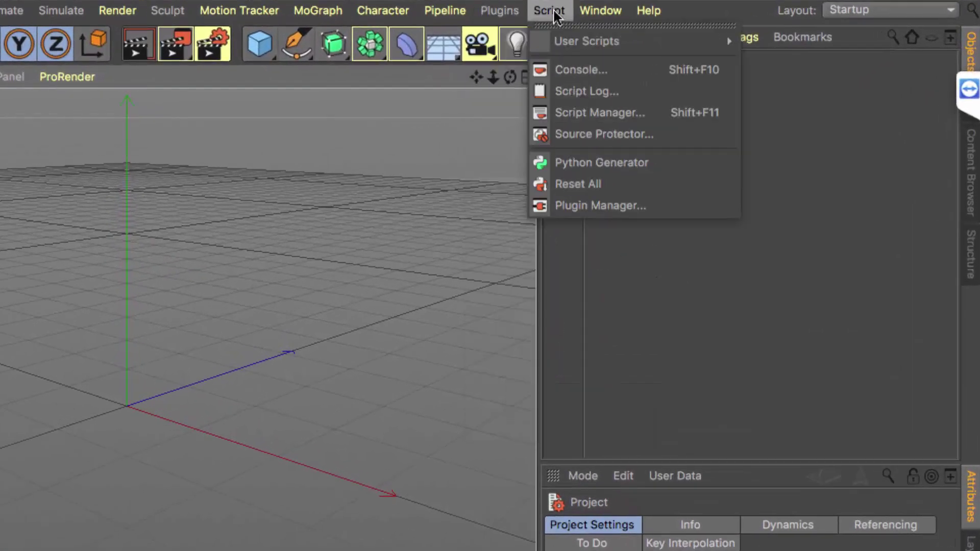
pyautogui.moveTo(586, 41)
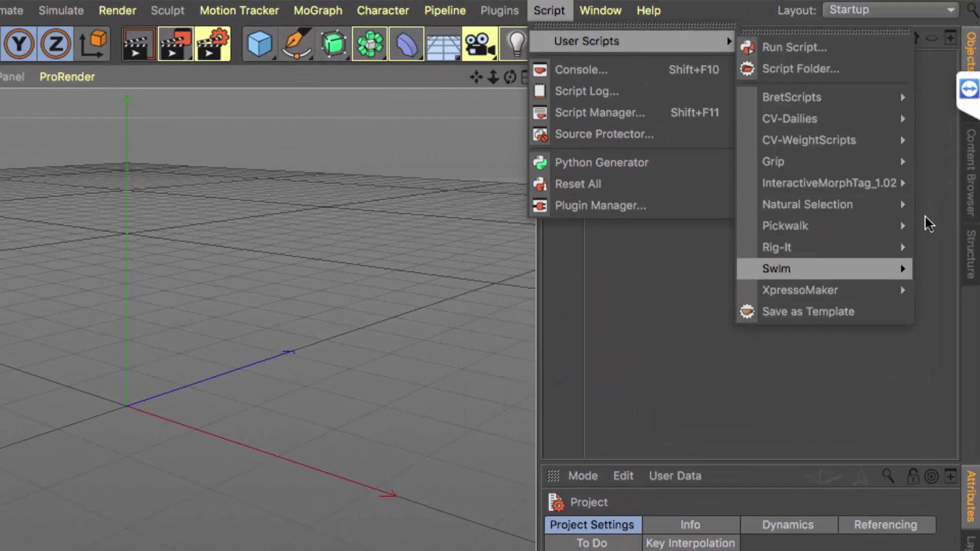
pyautogui.click(968, 180)
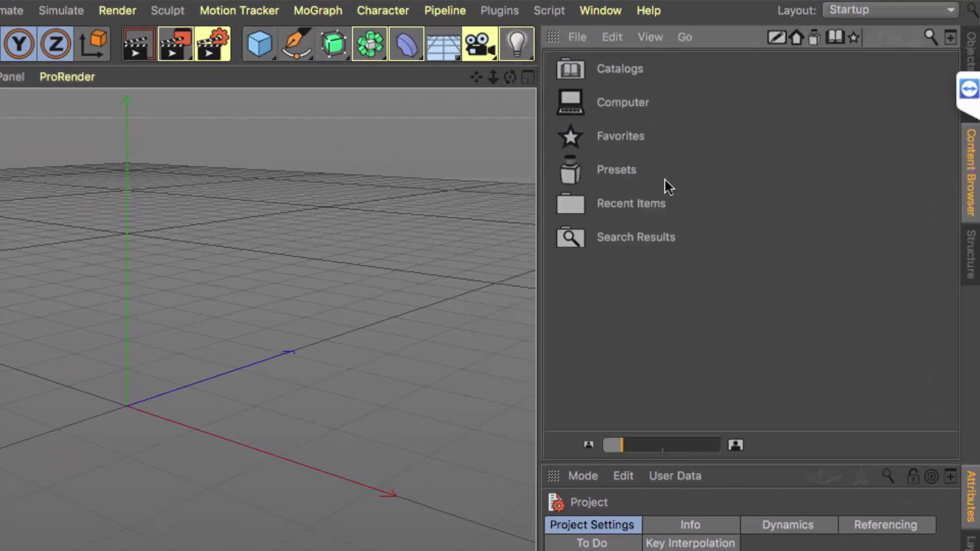
pyautogui.doubleClick(663, 180)
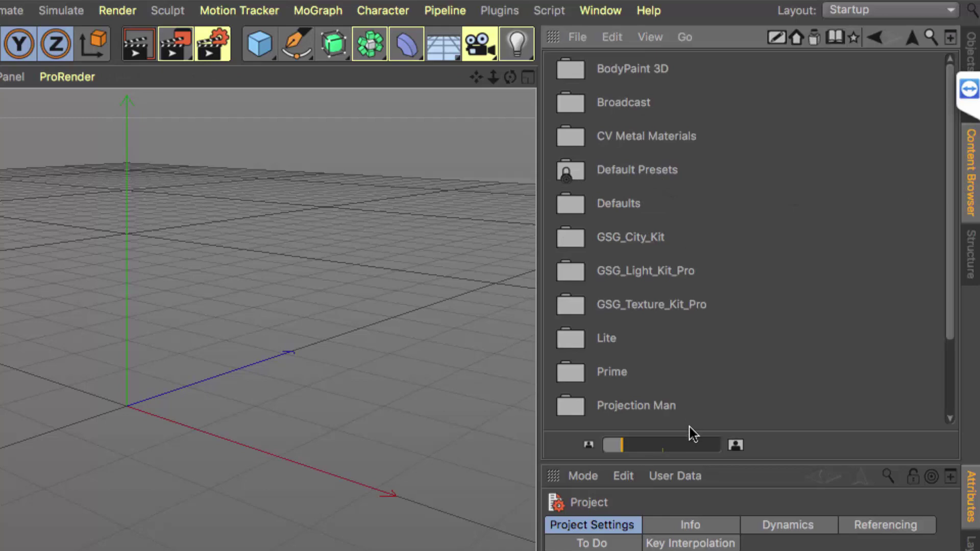